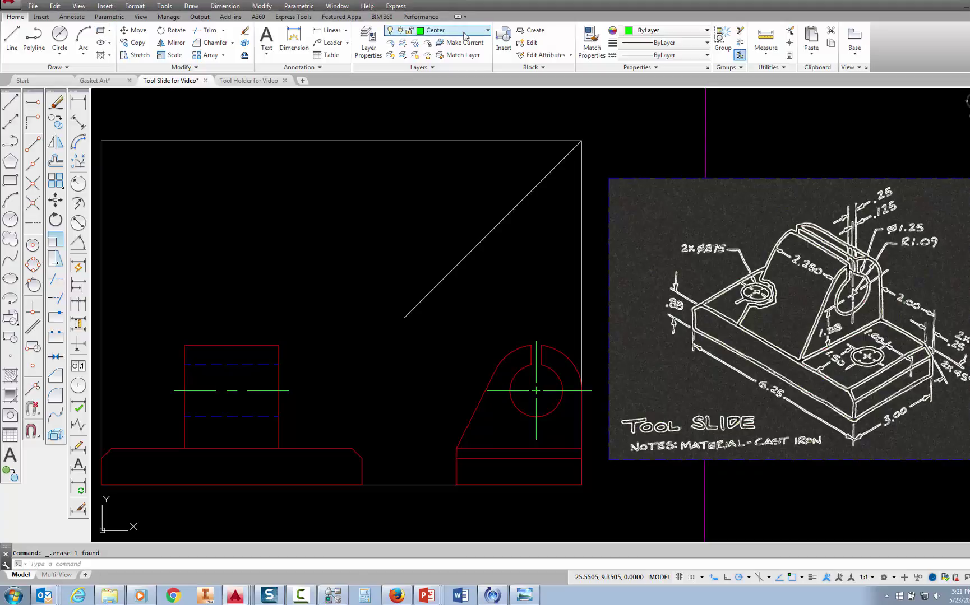
Step: Make the Visible layer current from the Layer dropdown
left_click(488, 31)
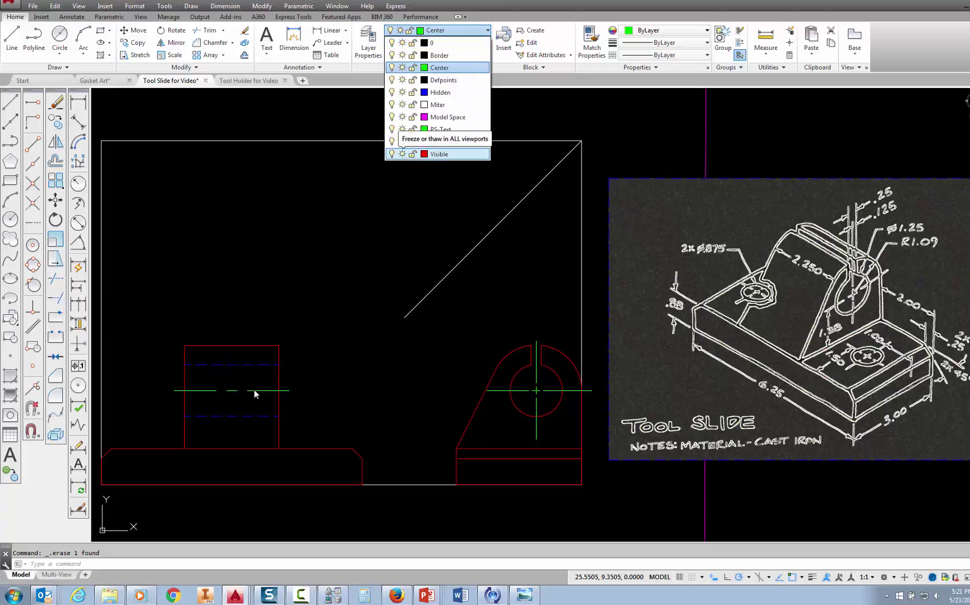
left_click(435, 155)
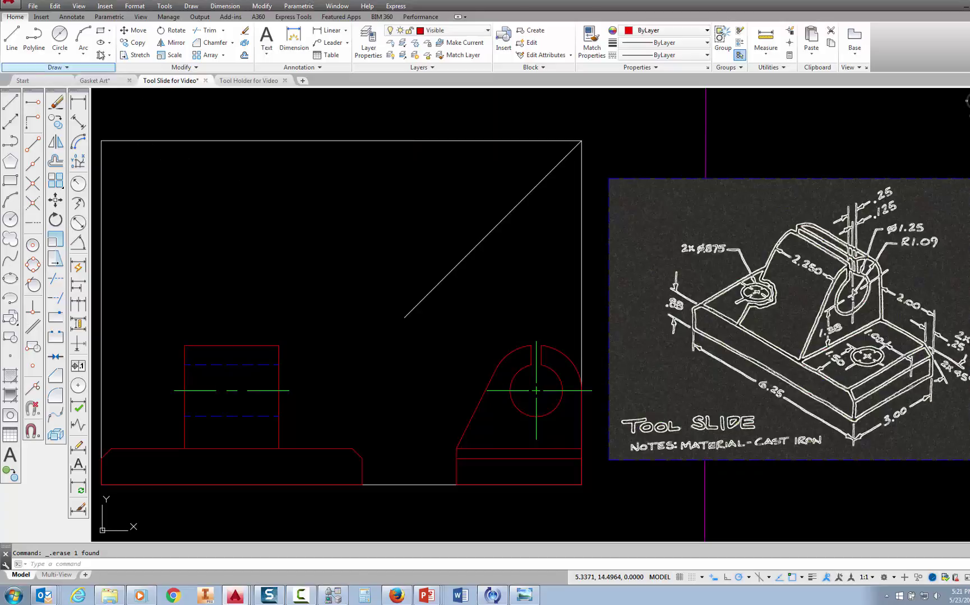
left_click(99, 31)
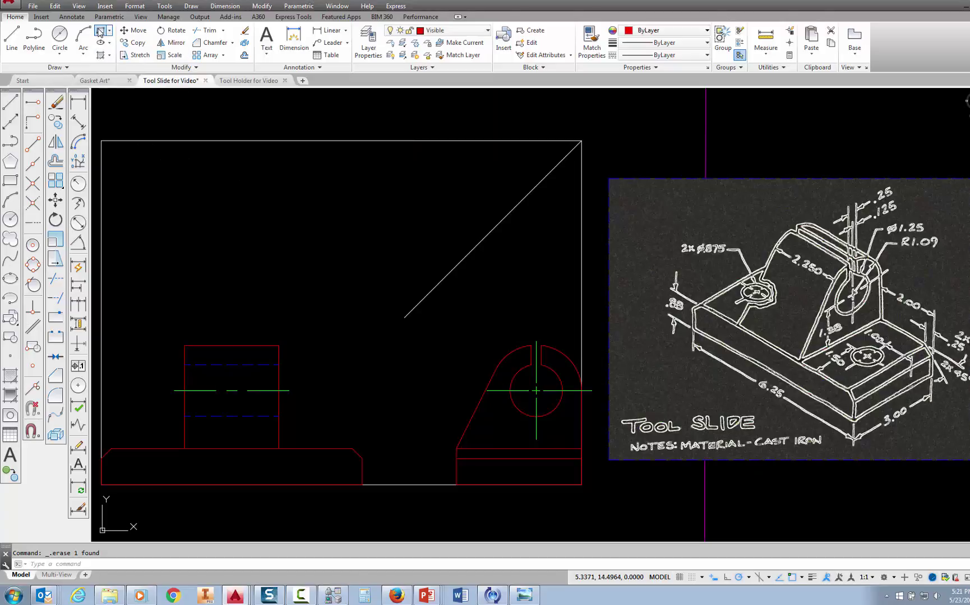
Step: Draw a 6.25 × 3 rectangle from the frame's top-left corner as the top-view outline
left_click(101, 141)
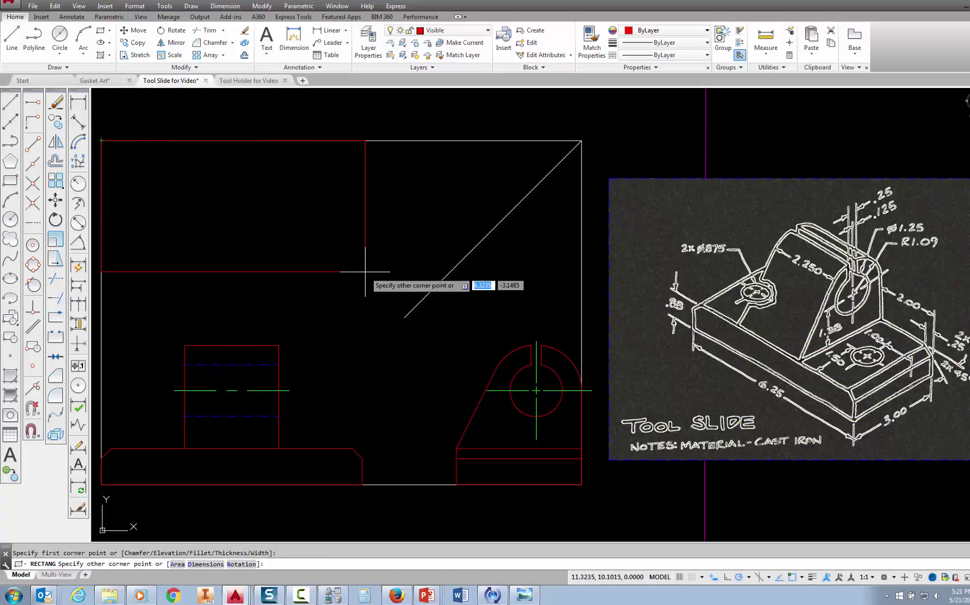
type("6")
key("Tab")
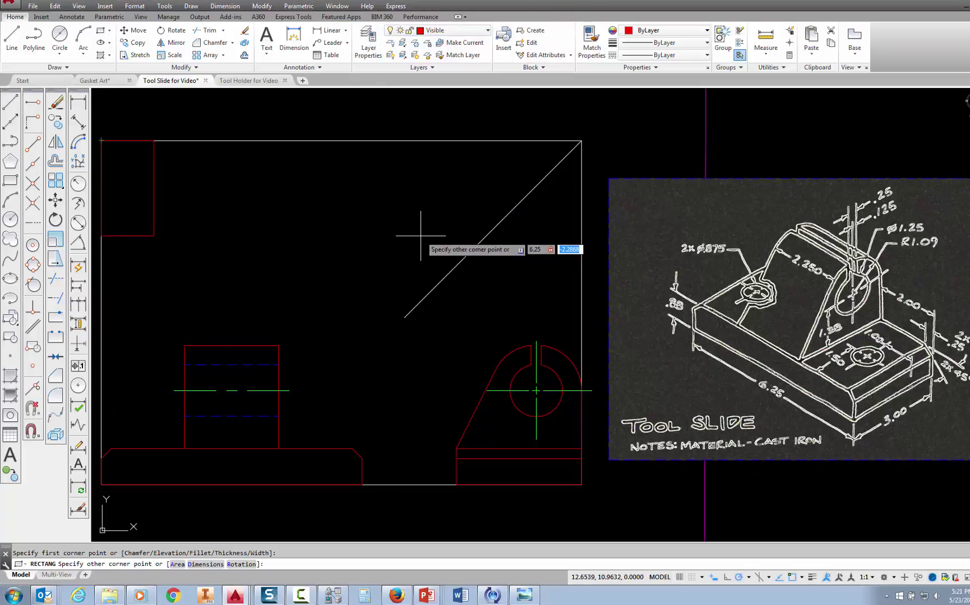
type("-3")
key("Return")
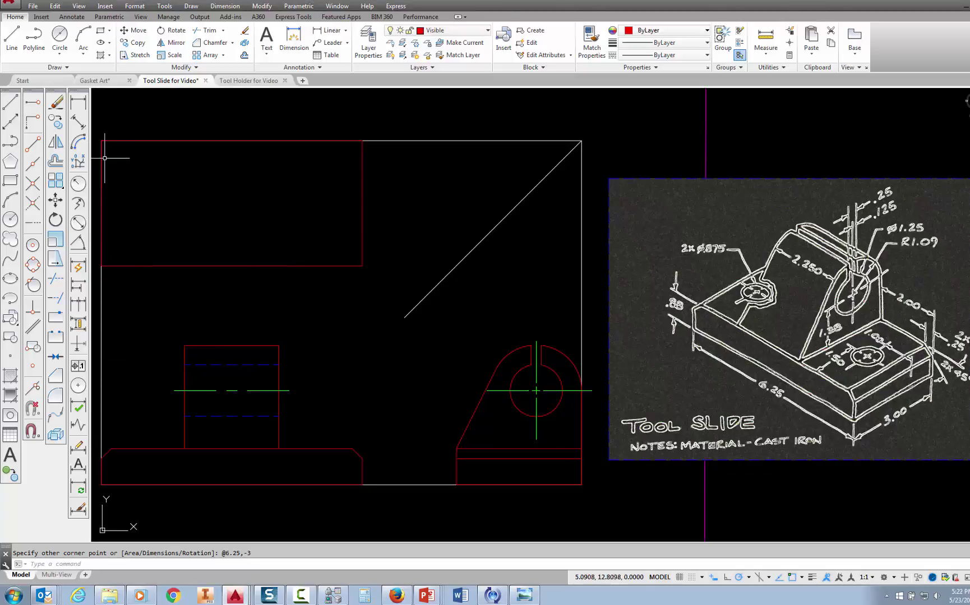
Step: Draw a vertical line from the rectangle's bottom edge to its top edge at x=11
left_click(10, 37)
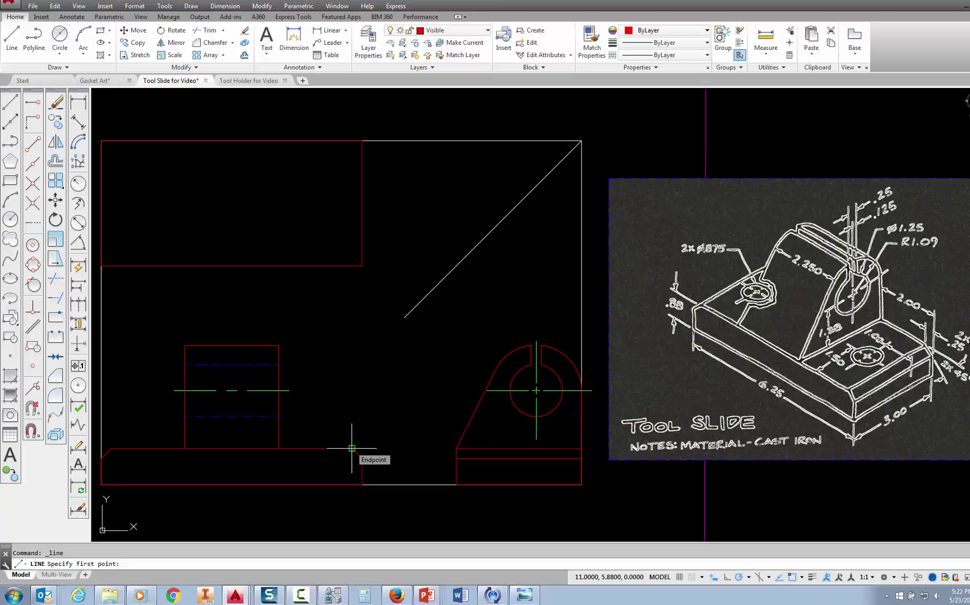
left_click(352, 265)
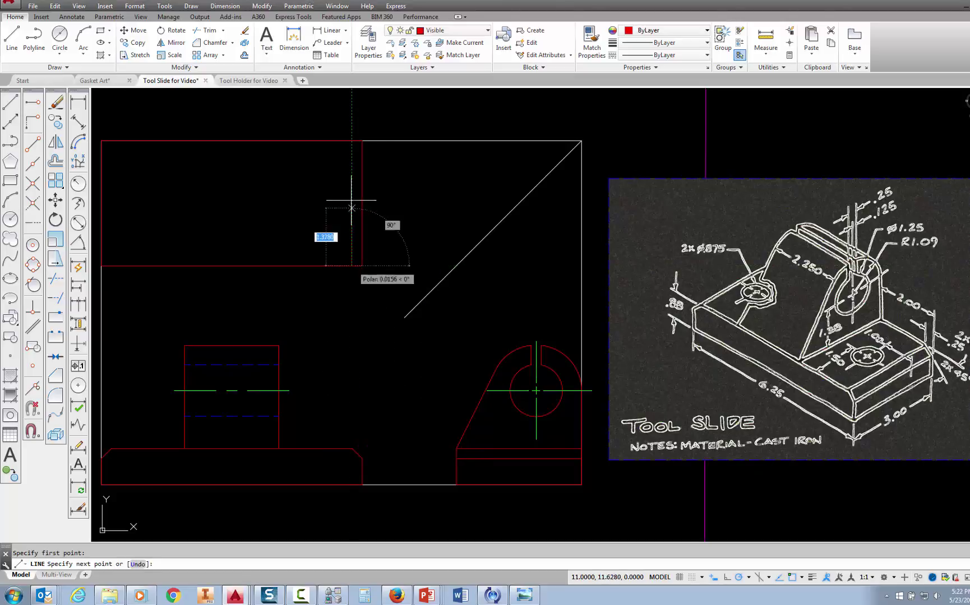
left_click(351, 141)
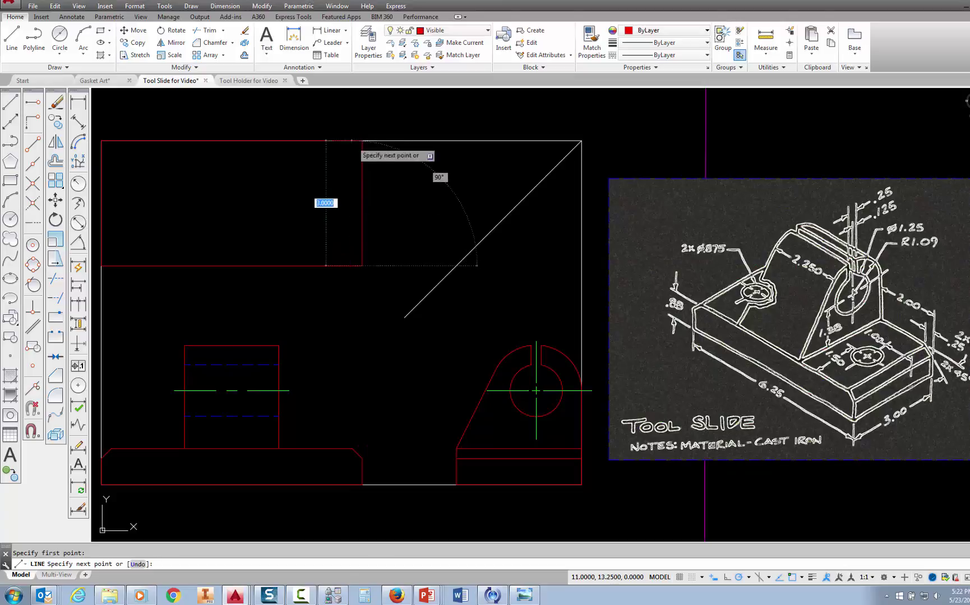
key("Escape")
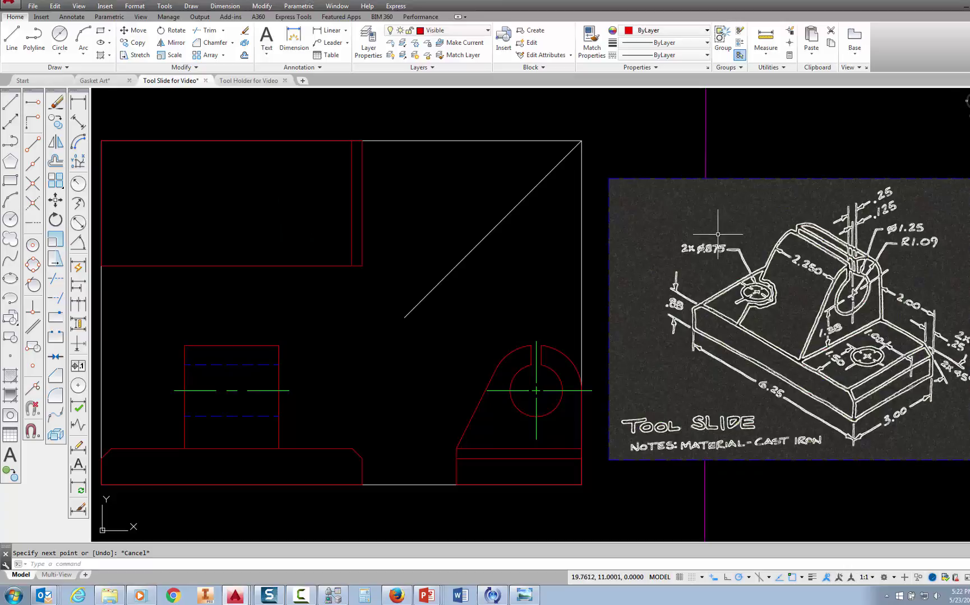
Step: Draw a 0.875-diameter circle centred @-1,1.5 from the rectangle's lower-right corner using FROM
left_click(61, 56)
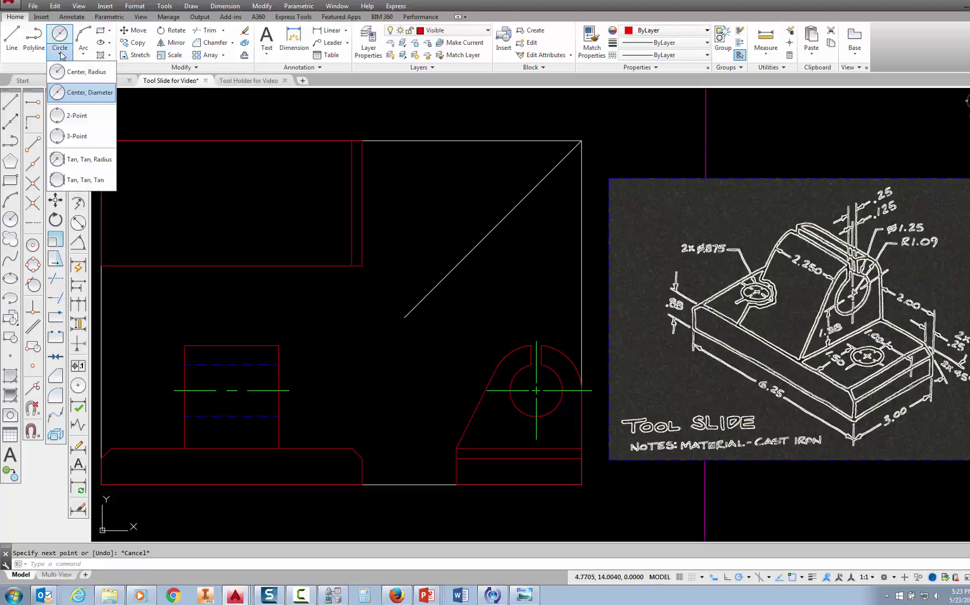
left_click(79, 94)
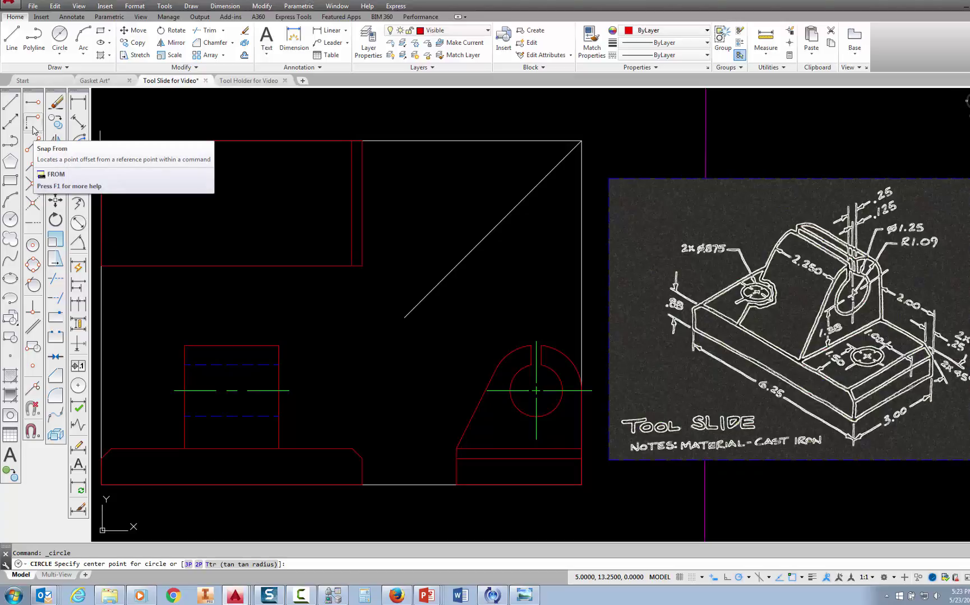
type("from")
key("Return")
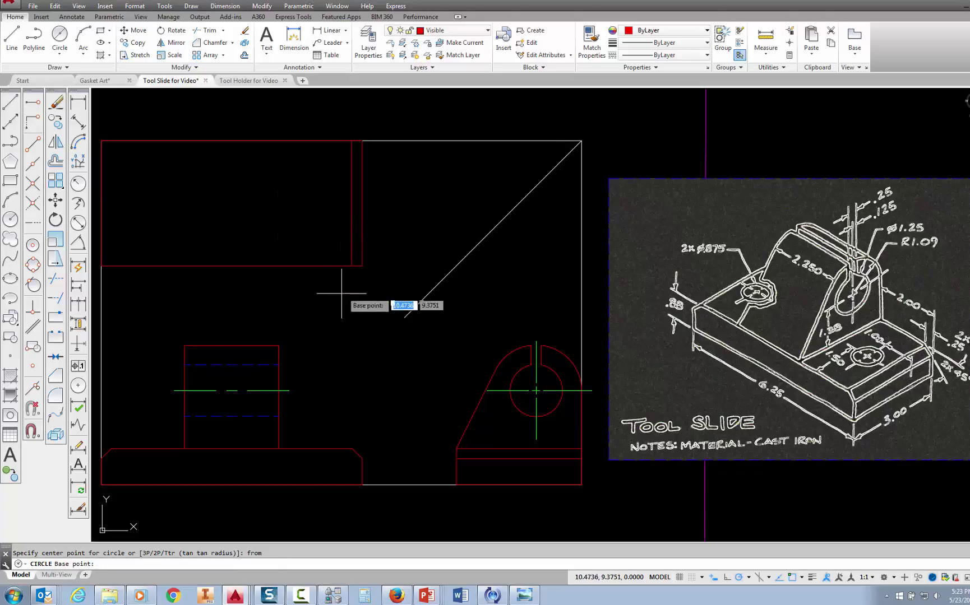
left_click(362, 266)
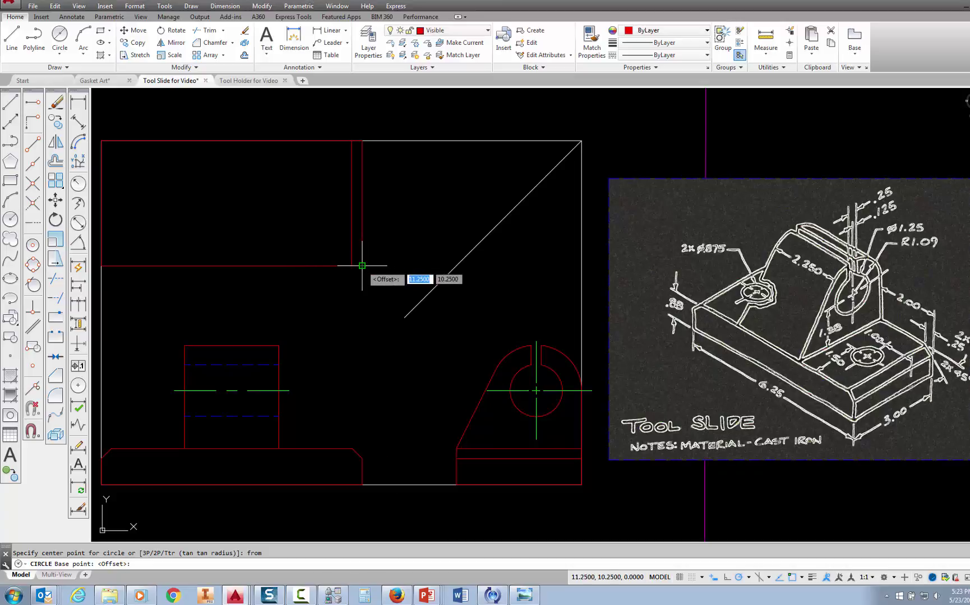
middle_click(320, 222)
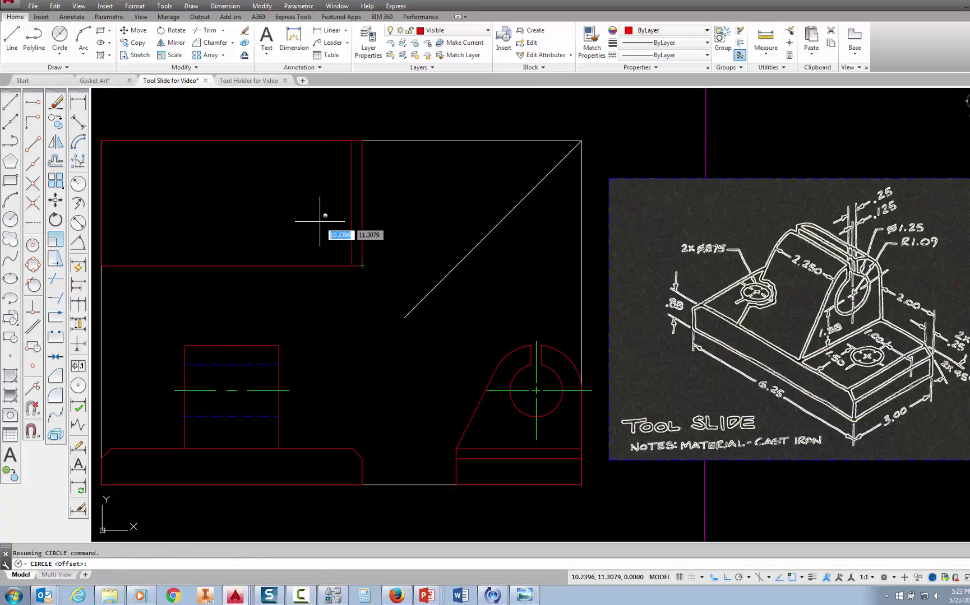
type("@")
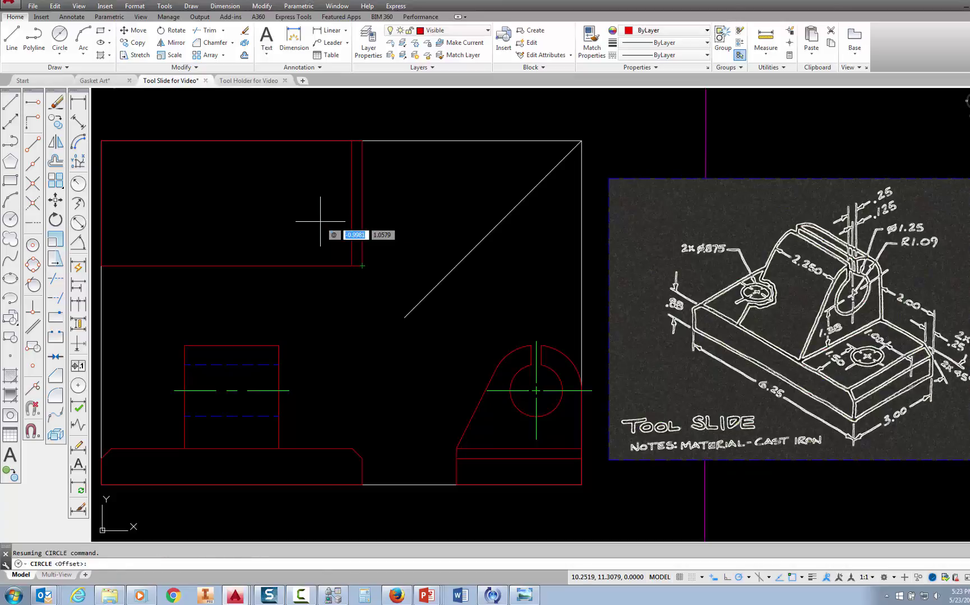
type("-1")
key("Tab")
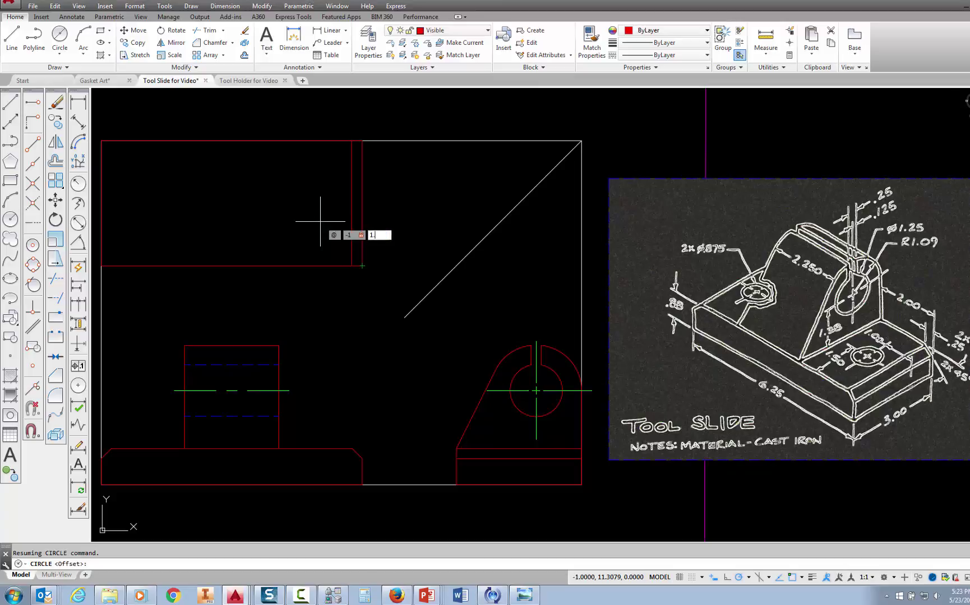
type("1.5")
key("Return")
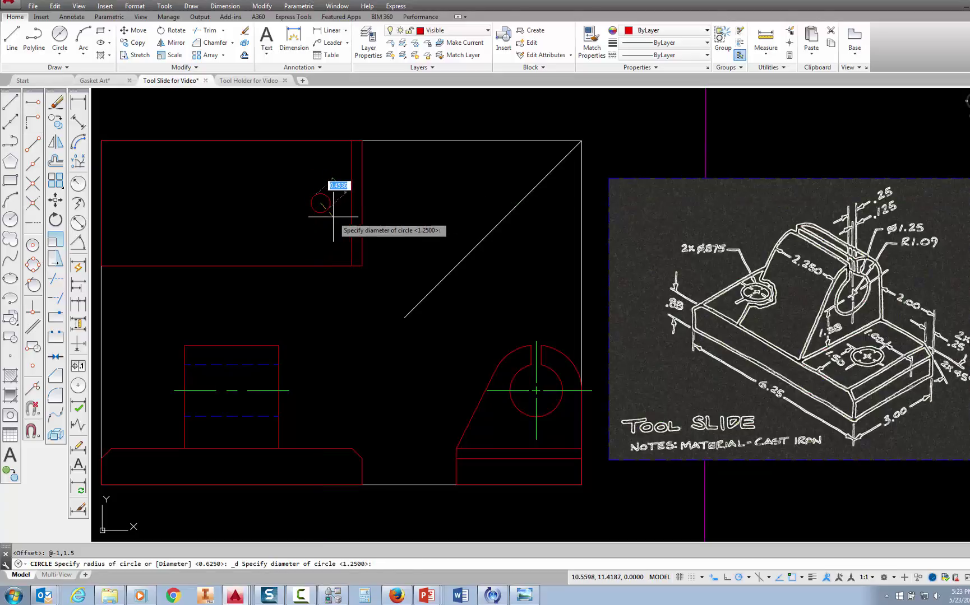
type(".875")
key("Return")
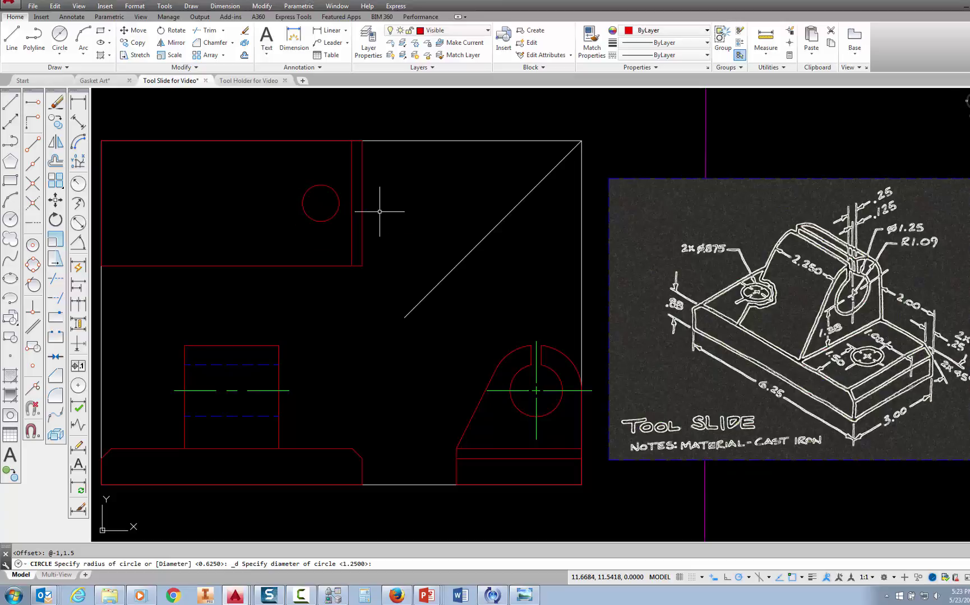
key("Escape")
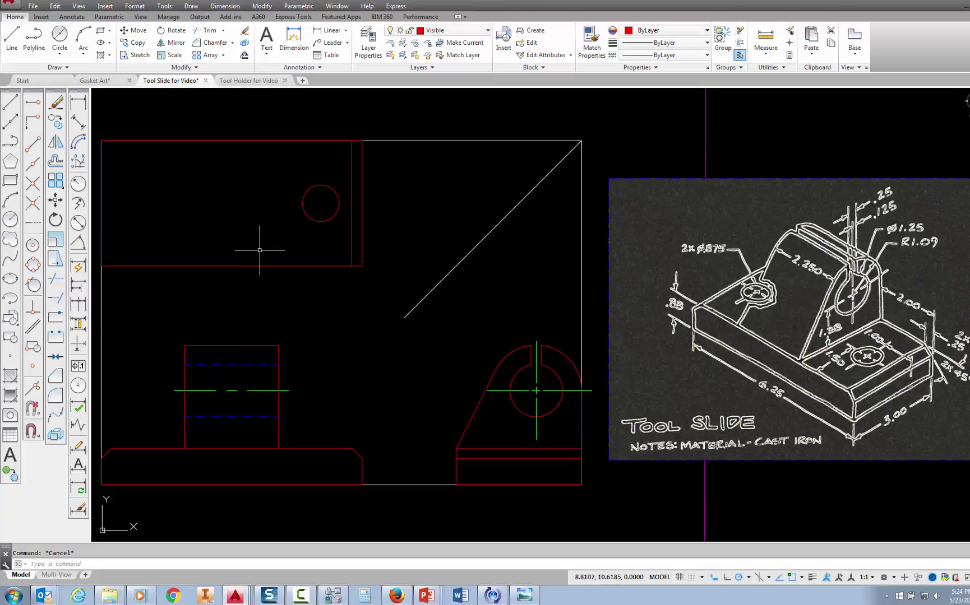
Step: Draw a second vertical line across the top-view rectangle at x=9.25
left_click(14, 40)
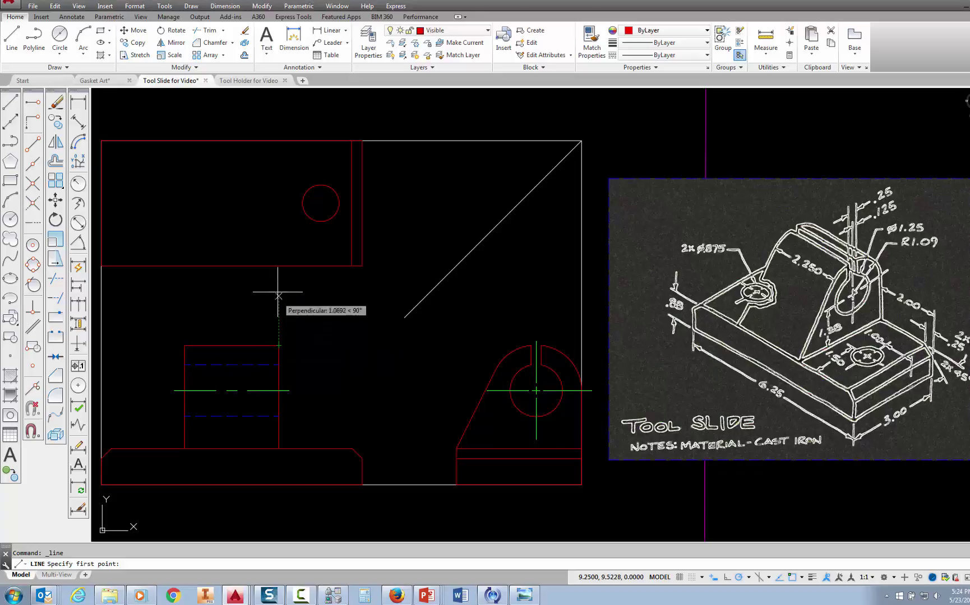
left_click(278, 266)
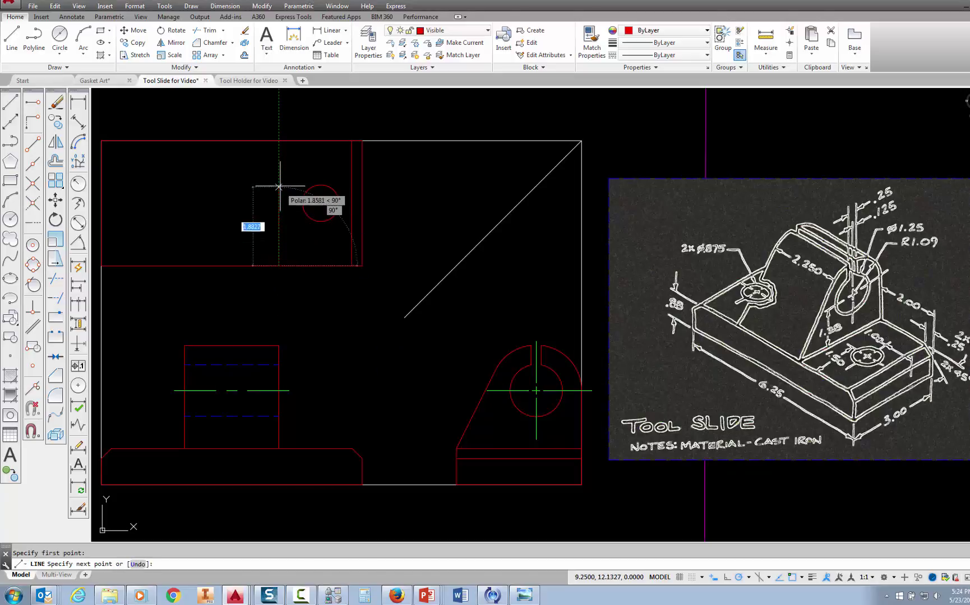
left_click(279, 140)
key("Escape")
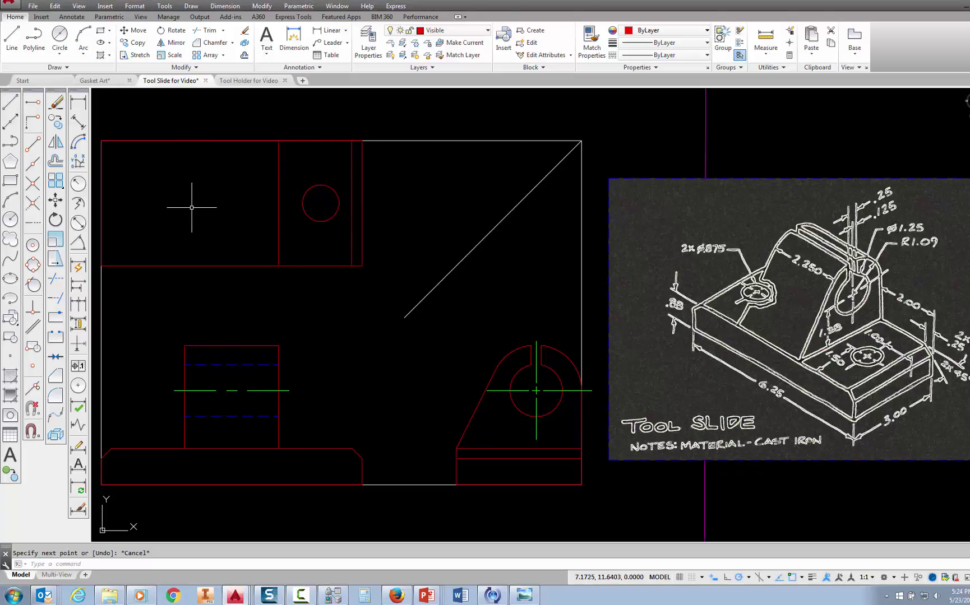
Step: Mirror both vertical lines and the hole about the edge-midpoint axis, keeping the originals
left_click(177, 44)
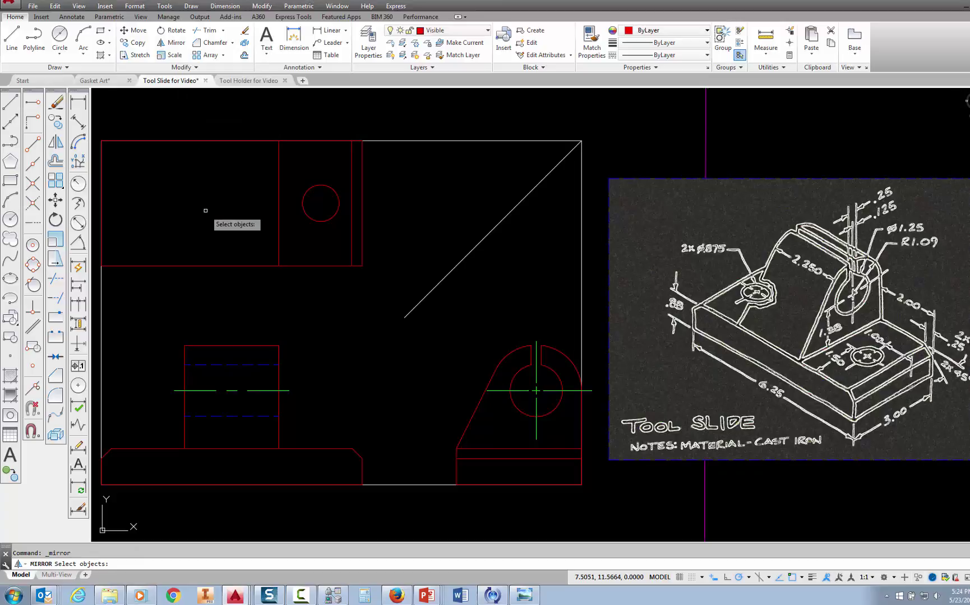
left_click(278, 237)
left_click(313, 218)
left_click(351, 247)
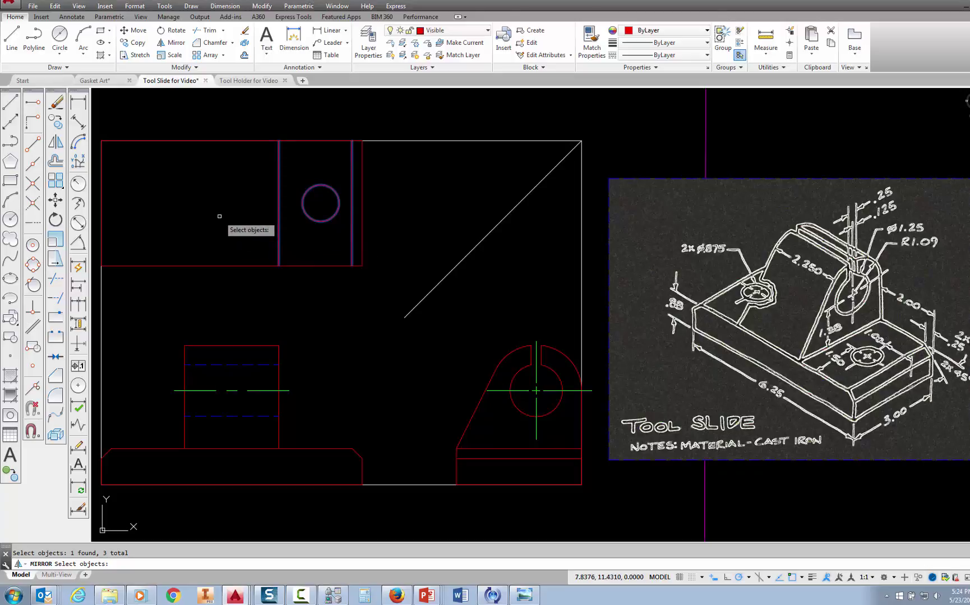
key("Return")
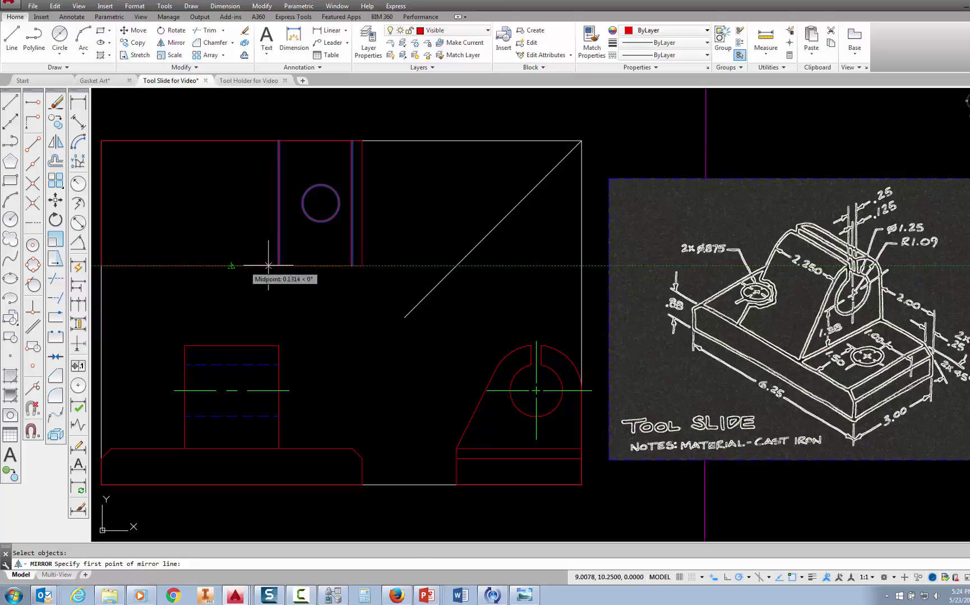
left_click(231, 267)
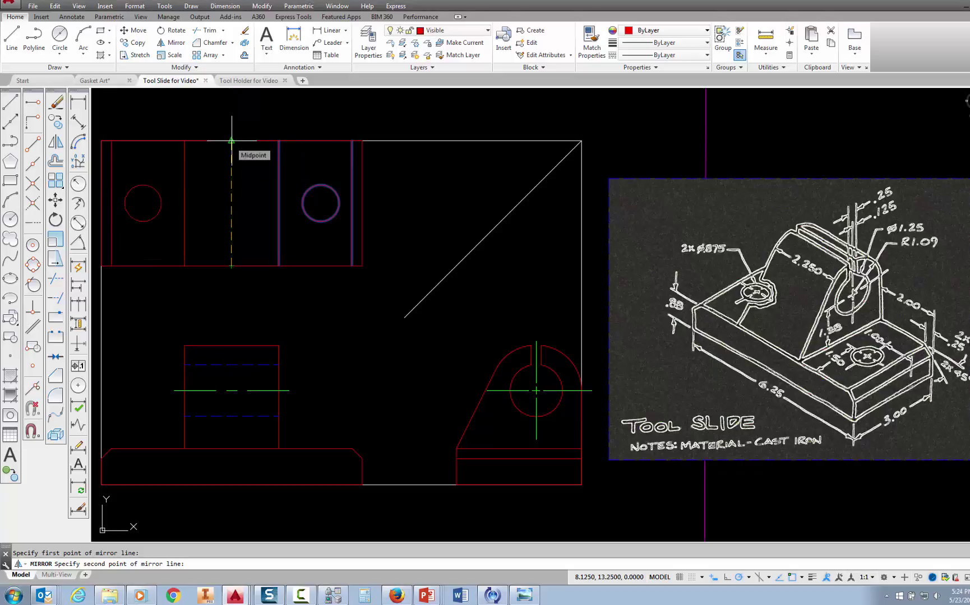
left_click(232, 141)
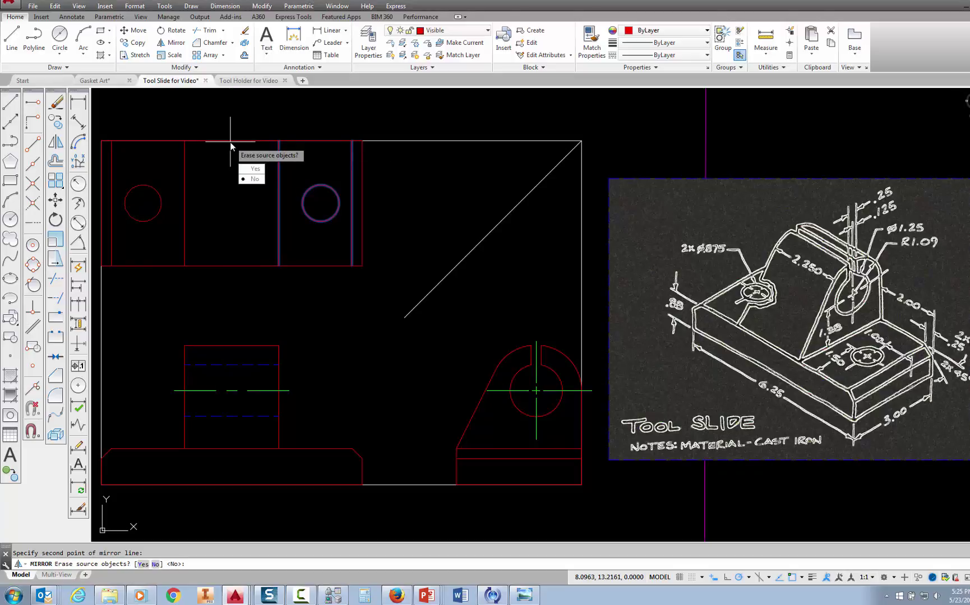
left_click(256, 180)
key("Escape")
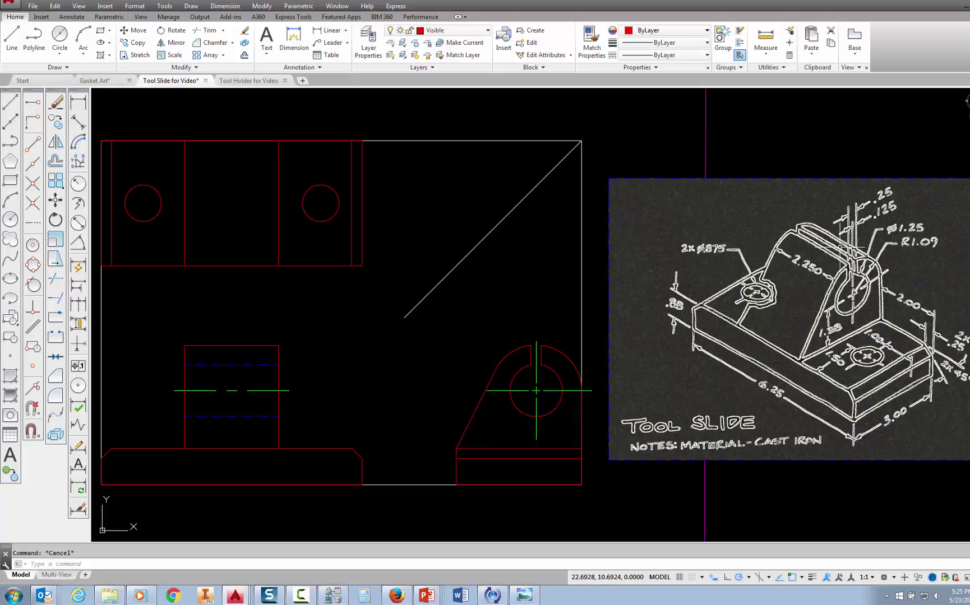
Step: Draw the slot's first edge line, tracked from the miter line, to the middle section's left edge
left_click(13, 35)
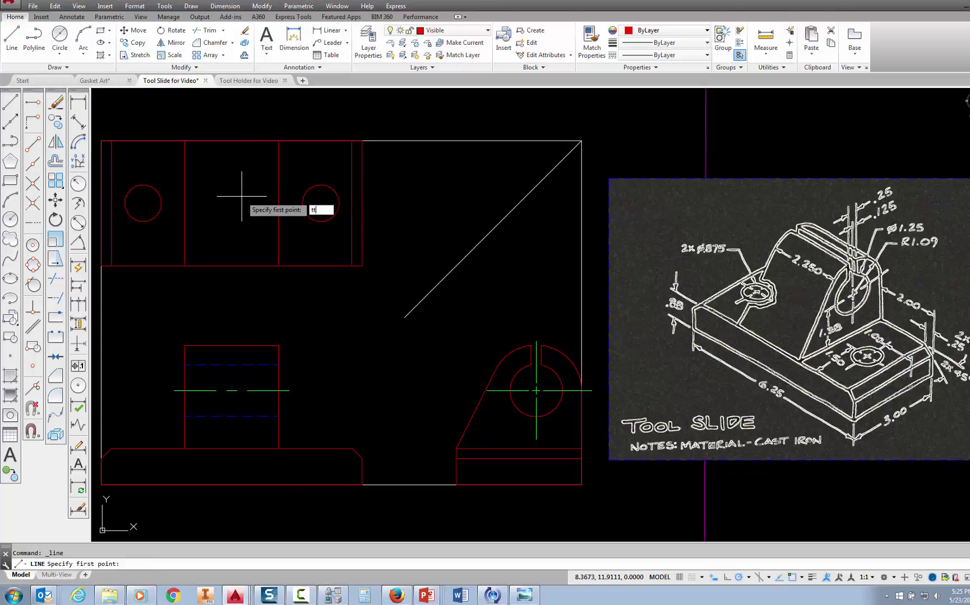
key("Return")
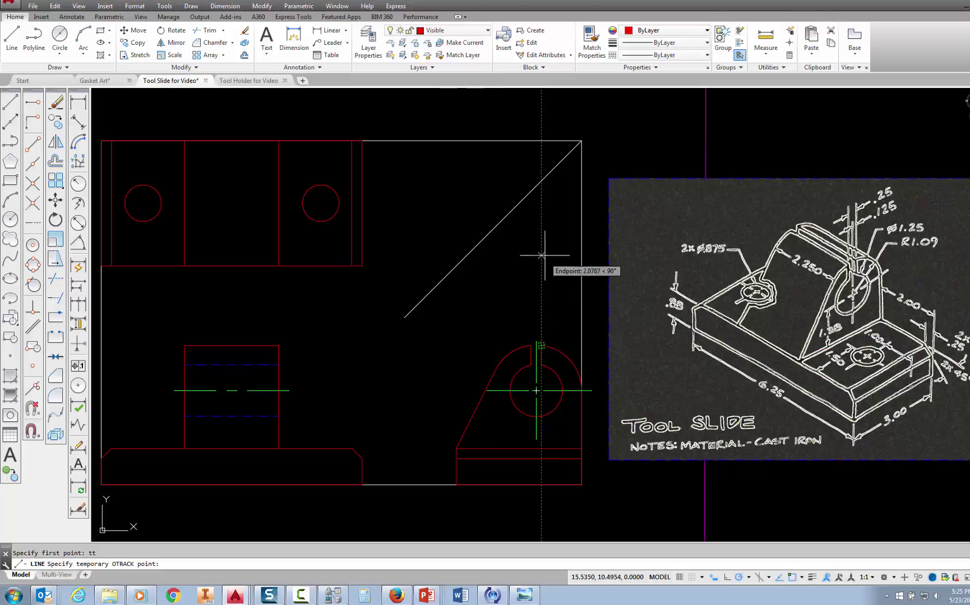
left_click(541, 180)
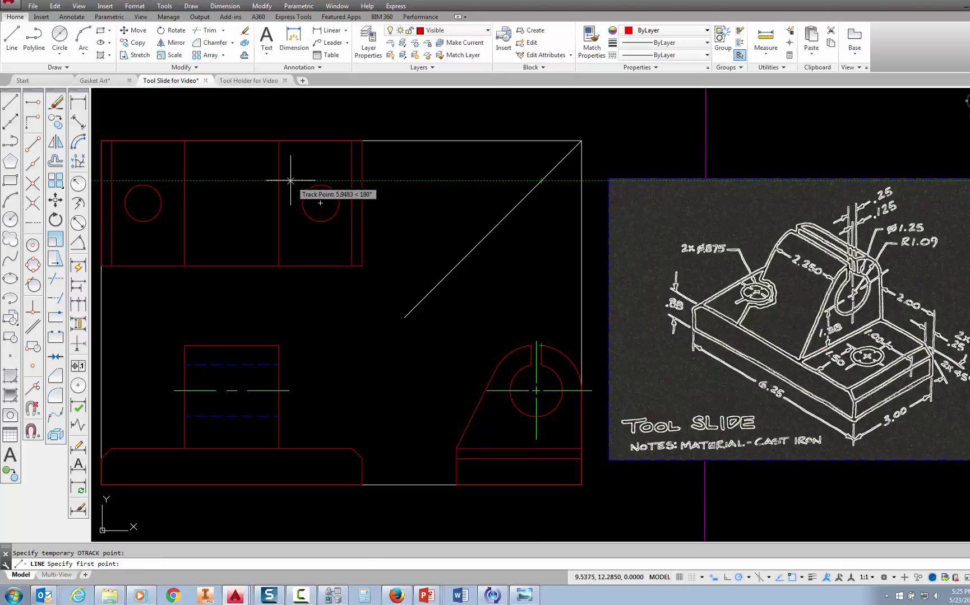
left_click(320, 203)
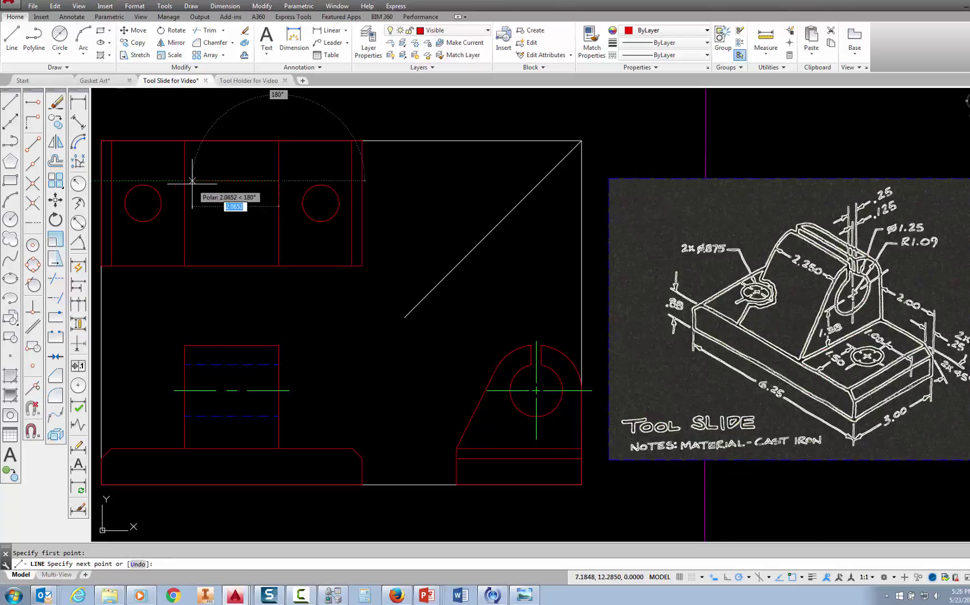
left_click(185, 181)
key("Escape")
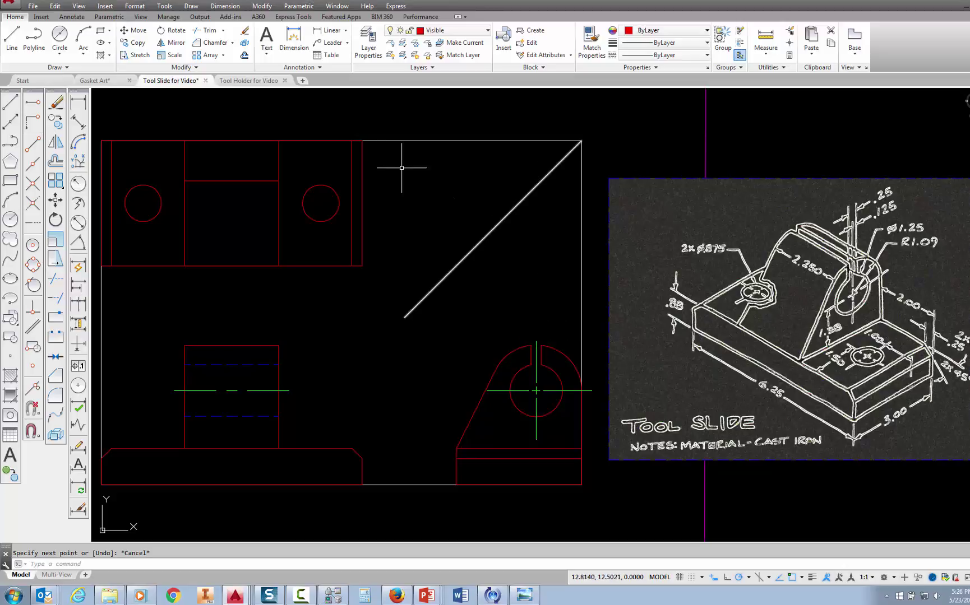
Step: Draw the slot's second edge line, tracked from the side-view arc endpoint via the miter line
left_click(11, 104)
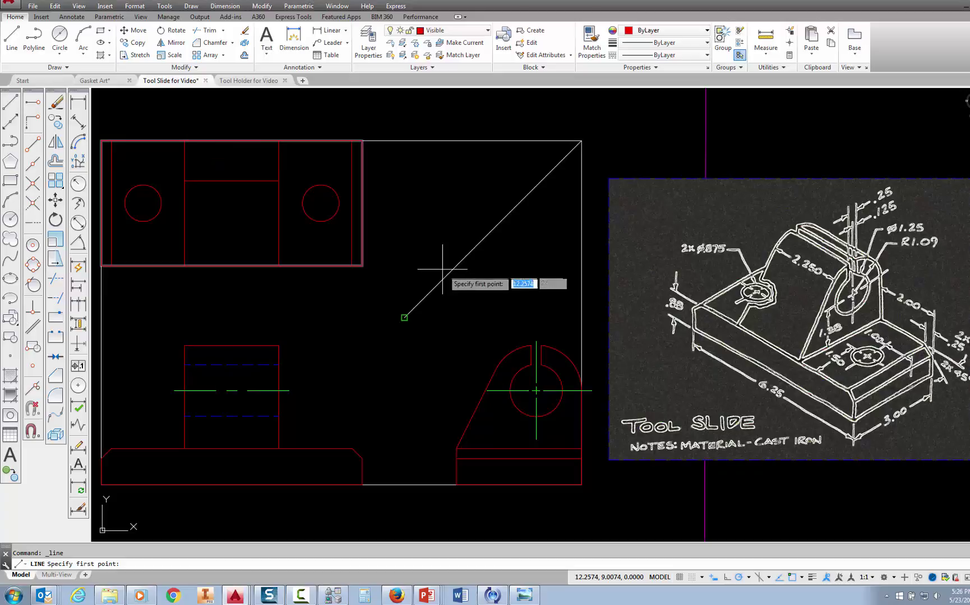
left_click(32, 105)
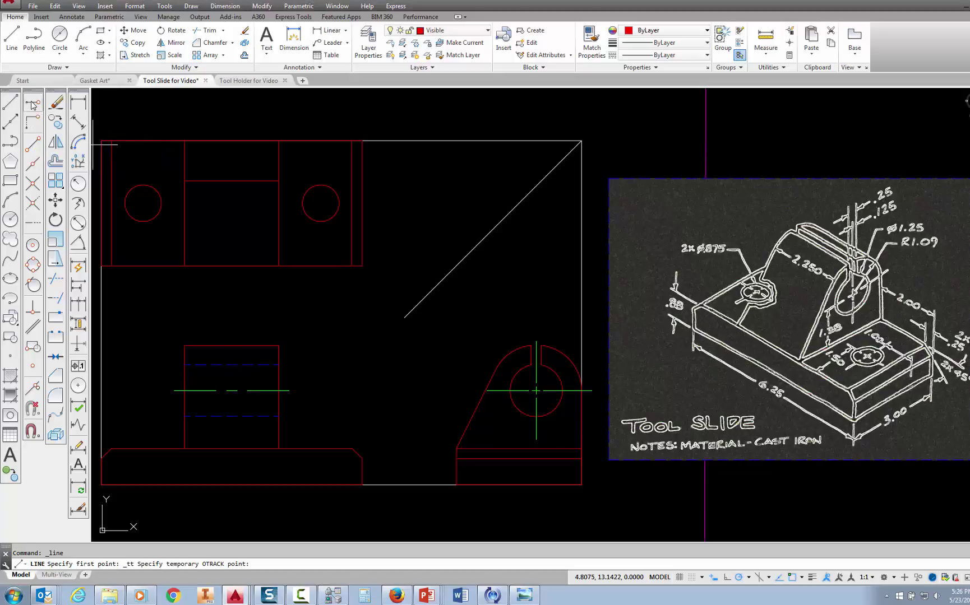
left_click(531, 346)
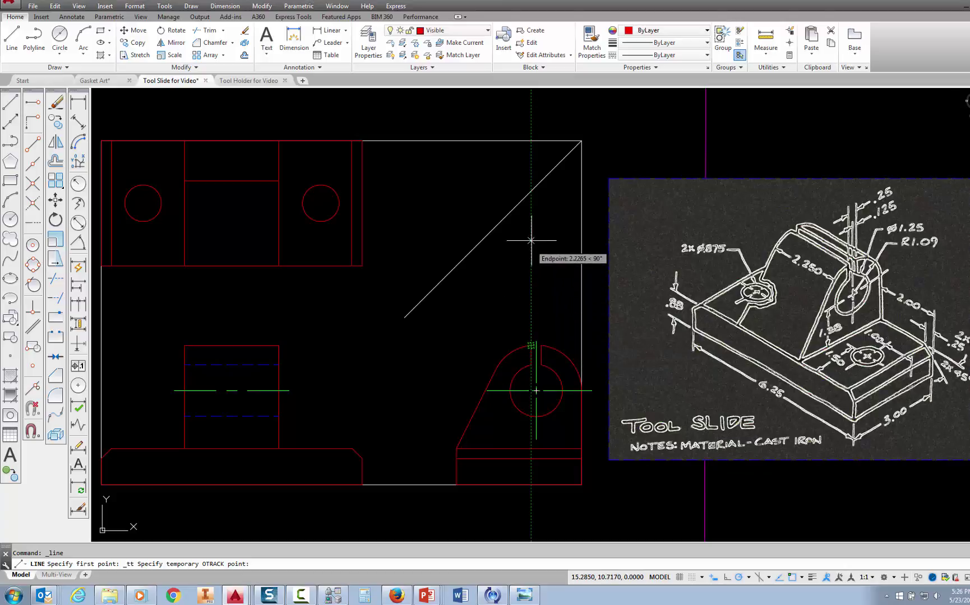
left_click(531, 210)
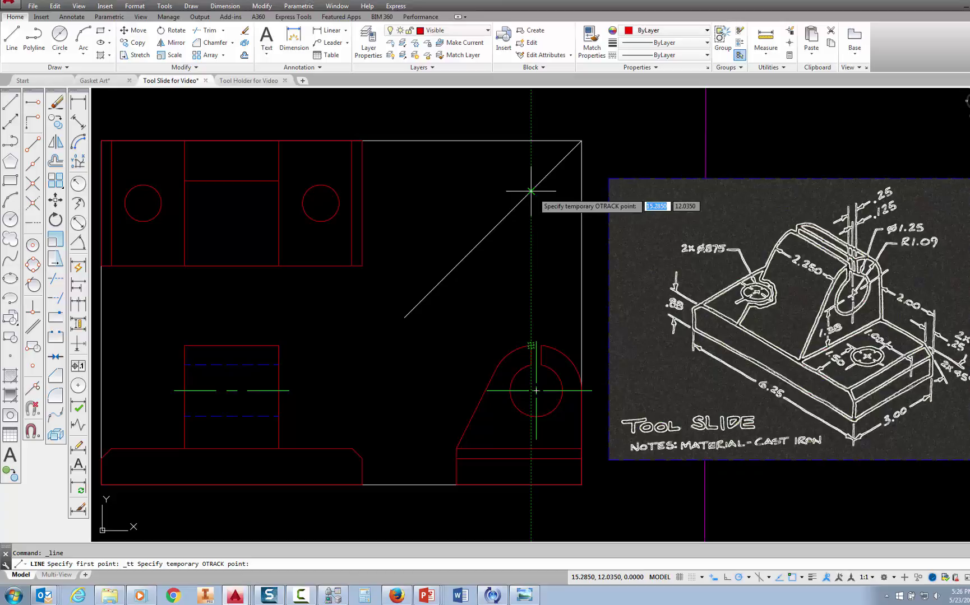
left_click(279, 191)
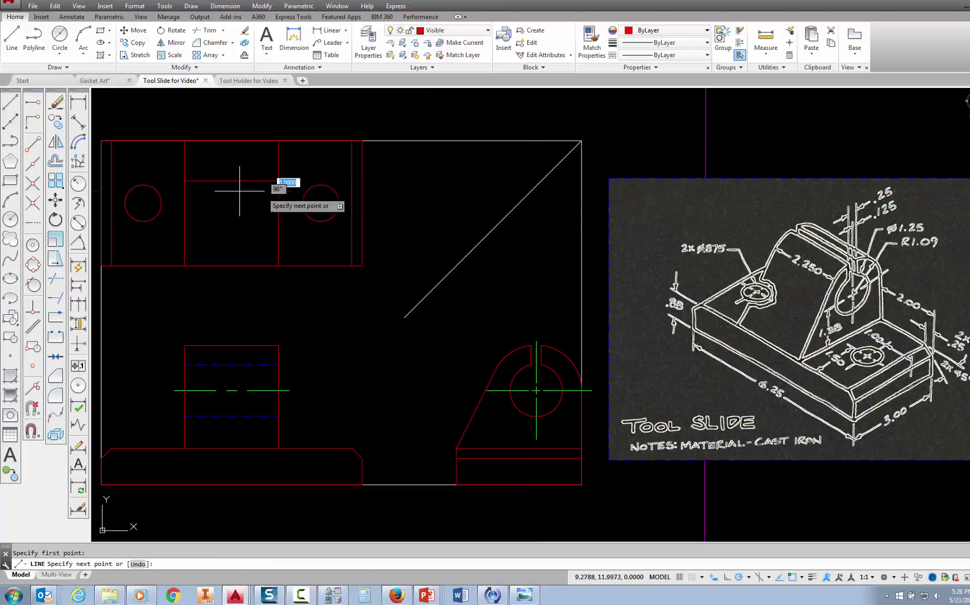
left_click(184, 191)
key("Escape")
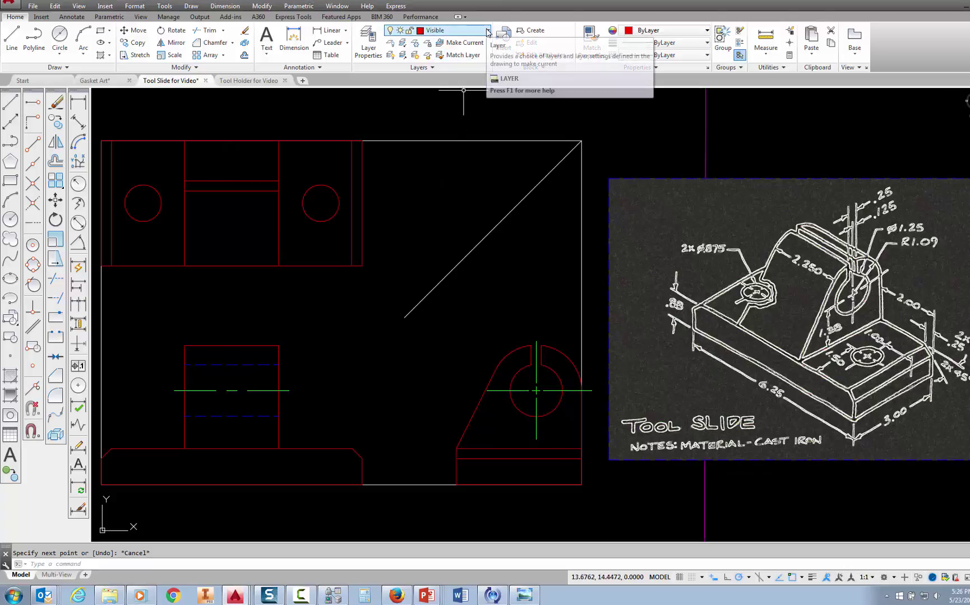
Step: Switch to the Hidden layer and draw the upper hidden line from the circle's right quadrant
left_click(487, 32)
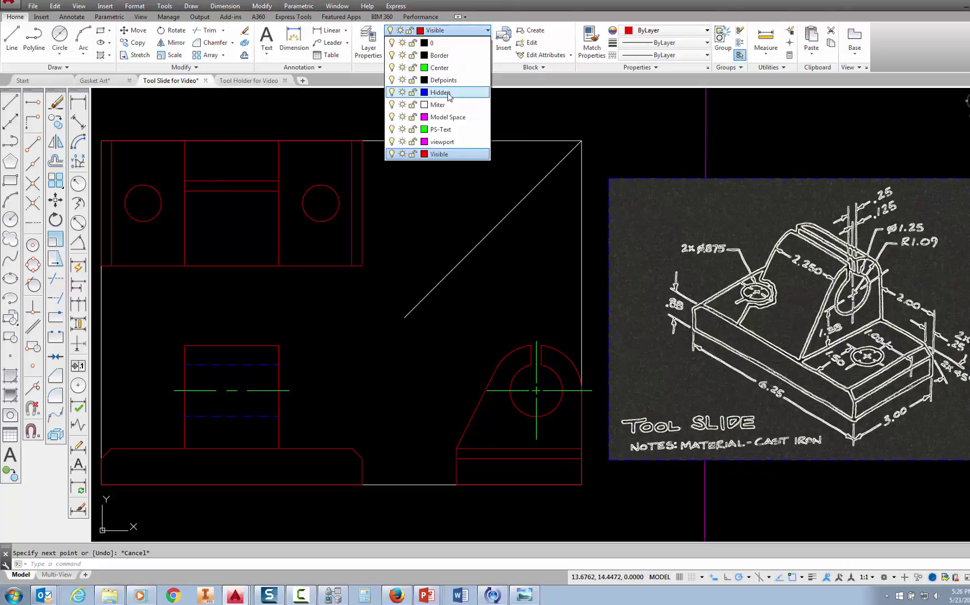
left_click(434, 93)
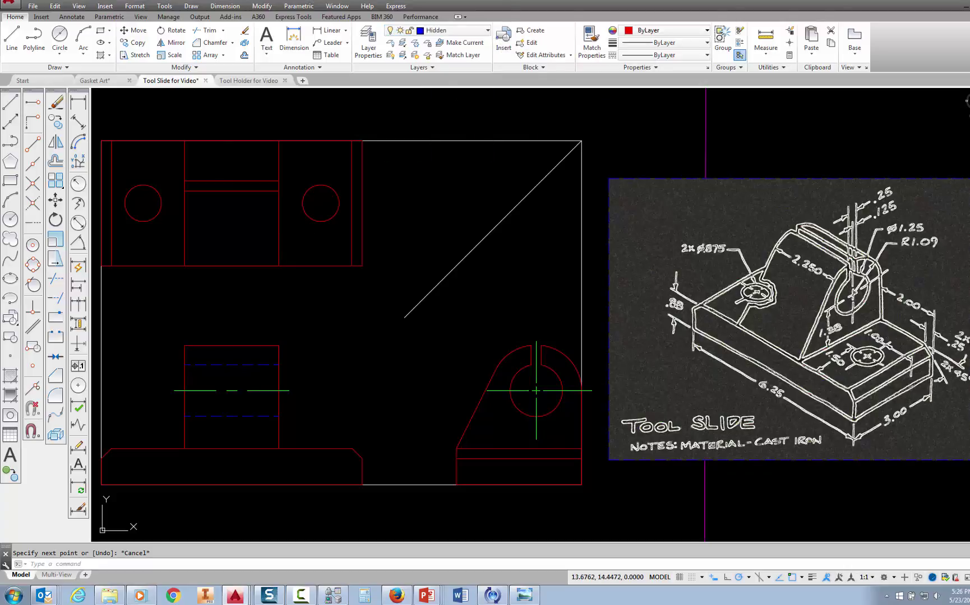
left_click(11, 103)
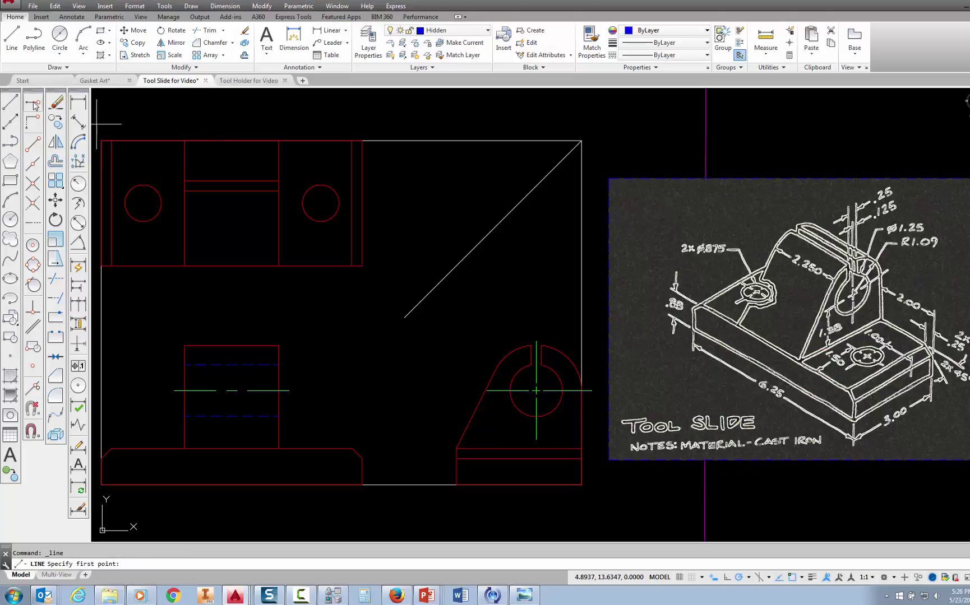
left_click(34, 104)
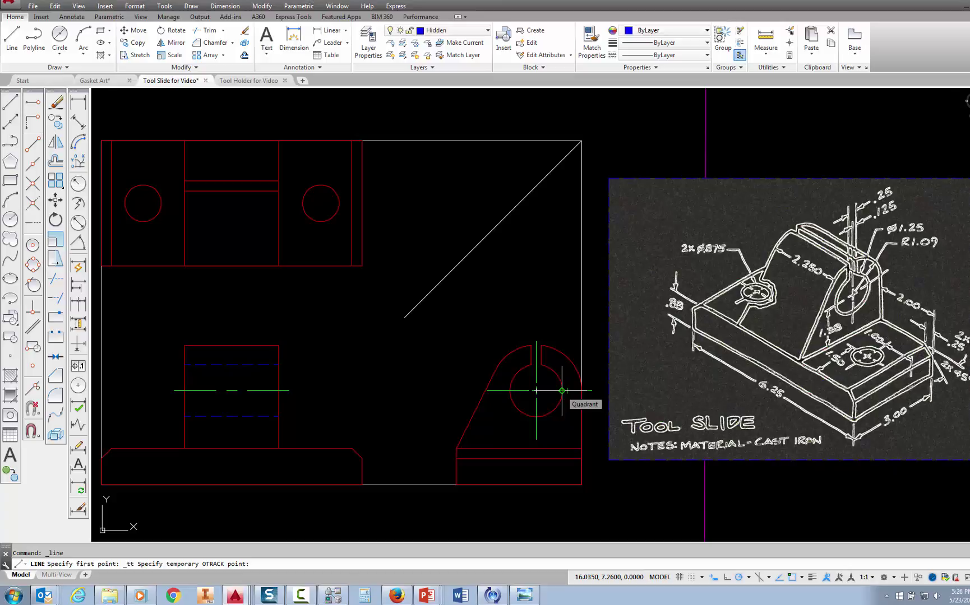
left_click(561, 391)
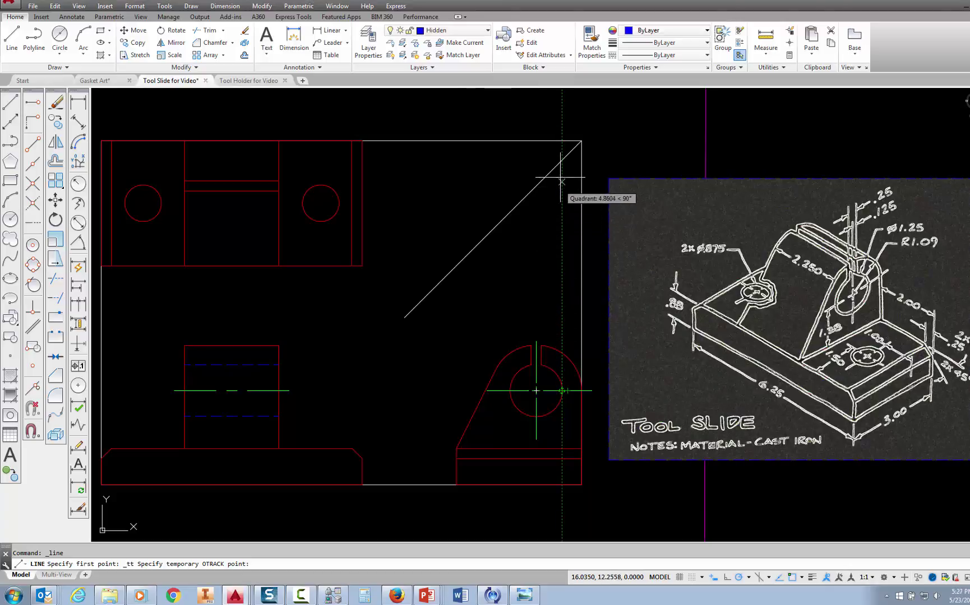
left_click(562, 160)
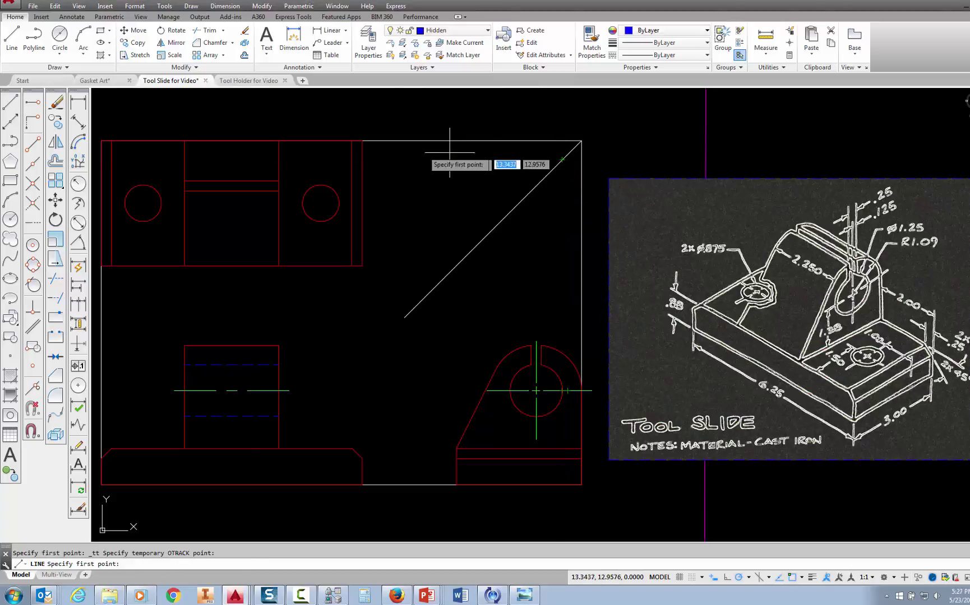
left_click(279, 159)
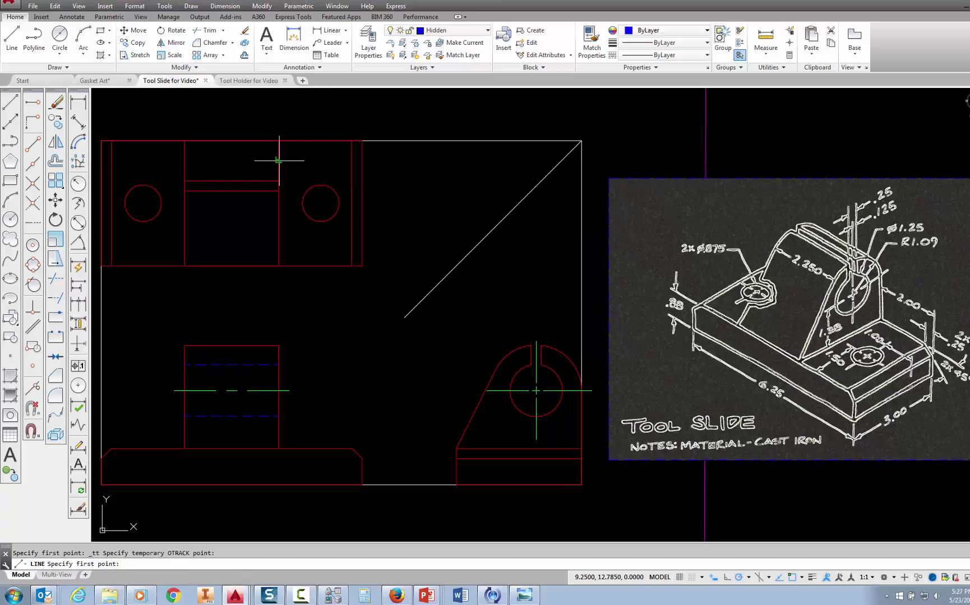
left_click(184, 160)
key("Escape")
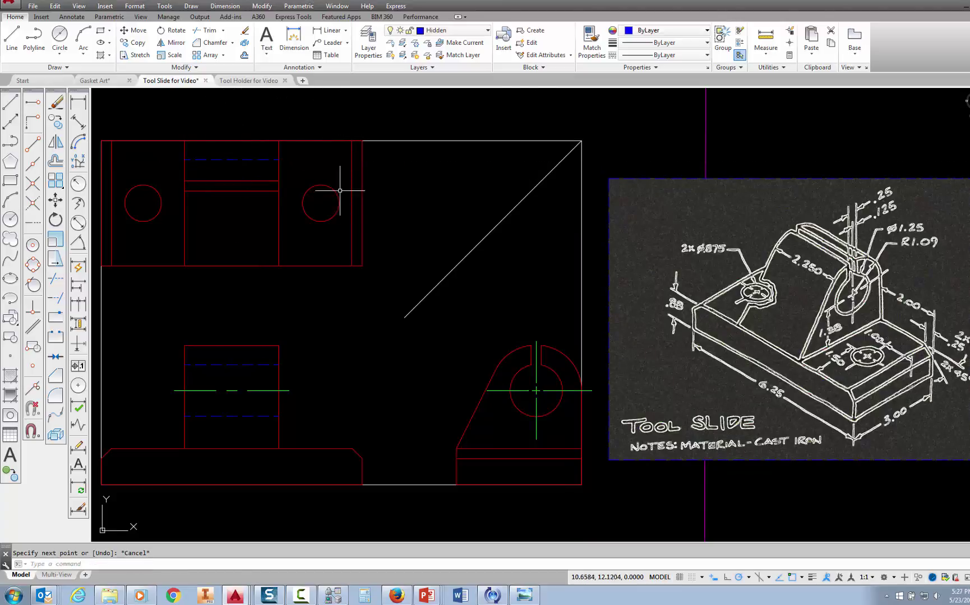
Step: Draw the lower hidden line projected from the circle's left quadrant via the miter line
left_click(11, 38)
left_click(32, 102)
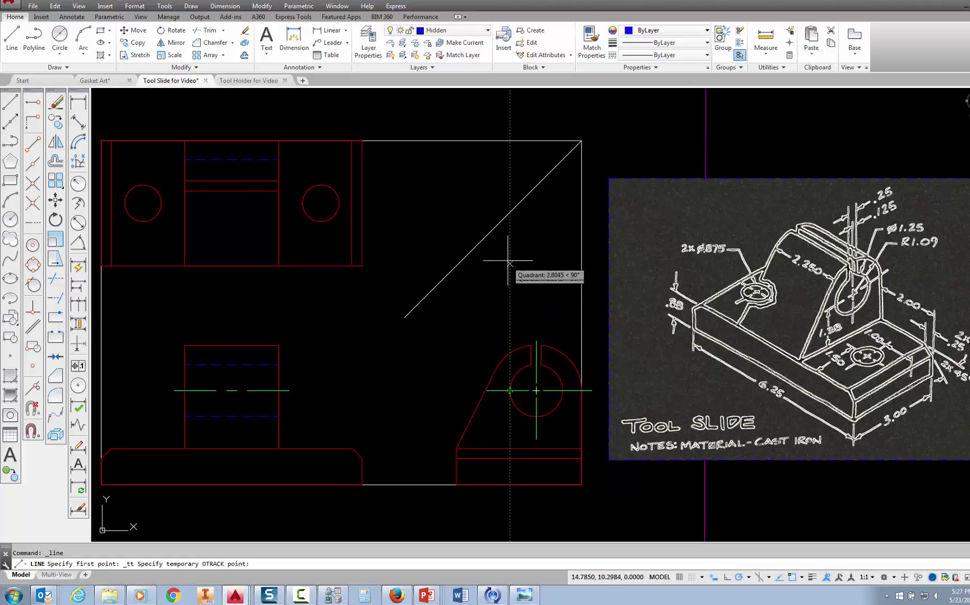
left_click(510, 212)
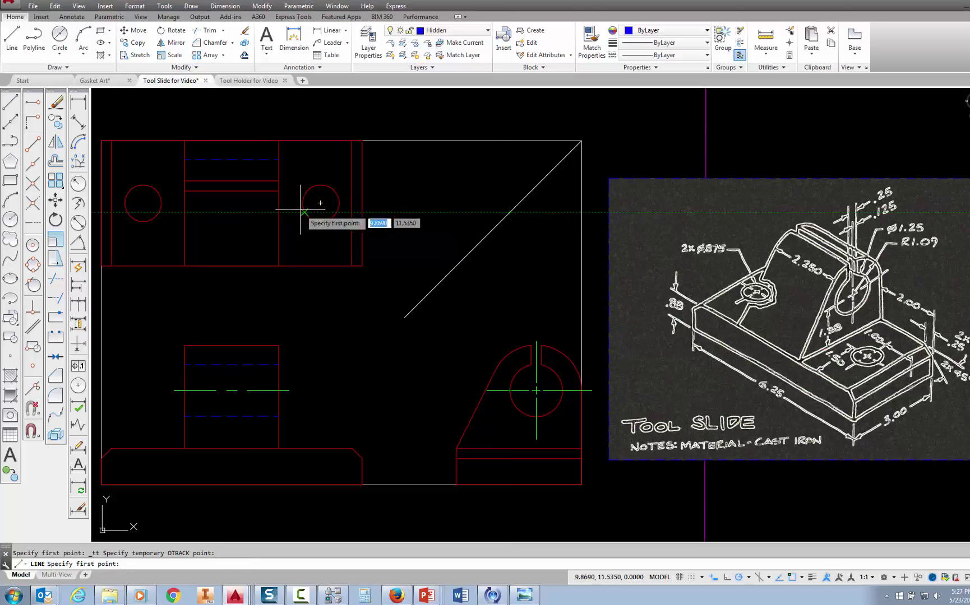
left_click(279, 212)
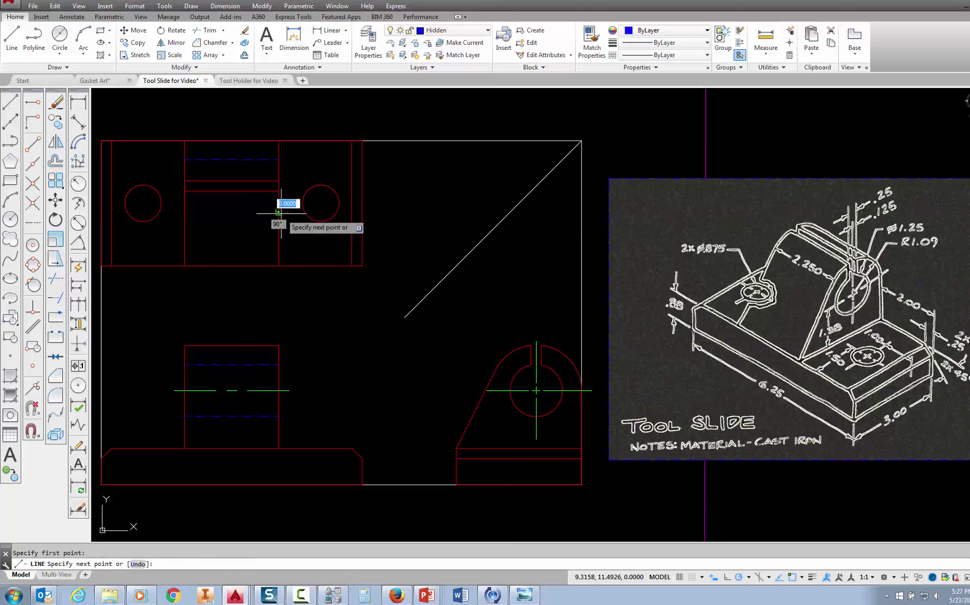
left_click(184, 213)
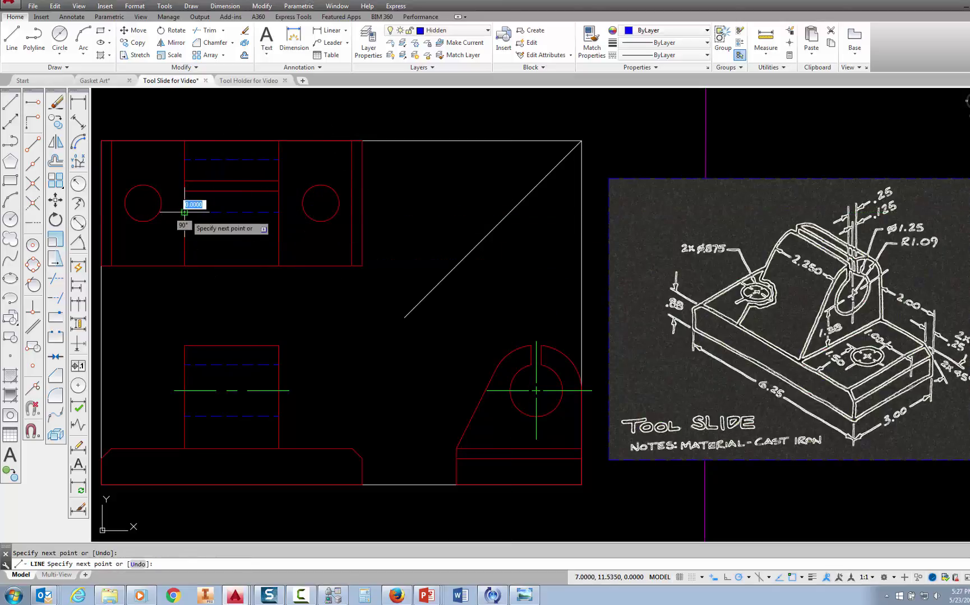
key("Escape")
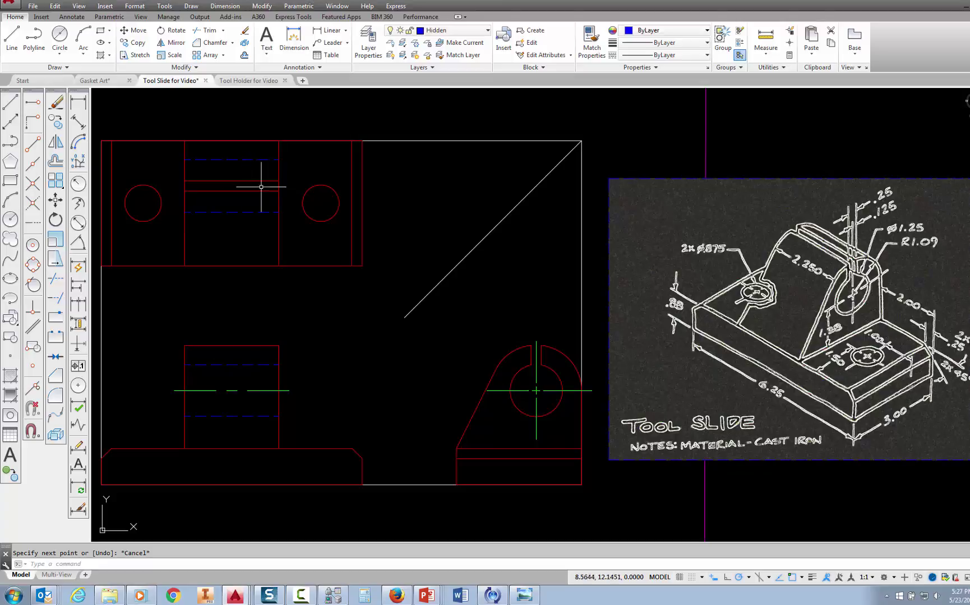
left_click(487, 31)
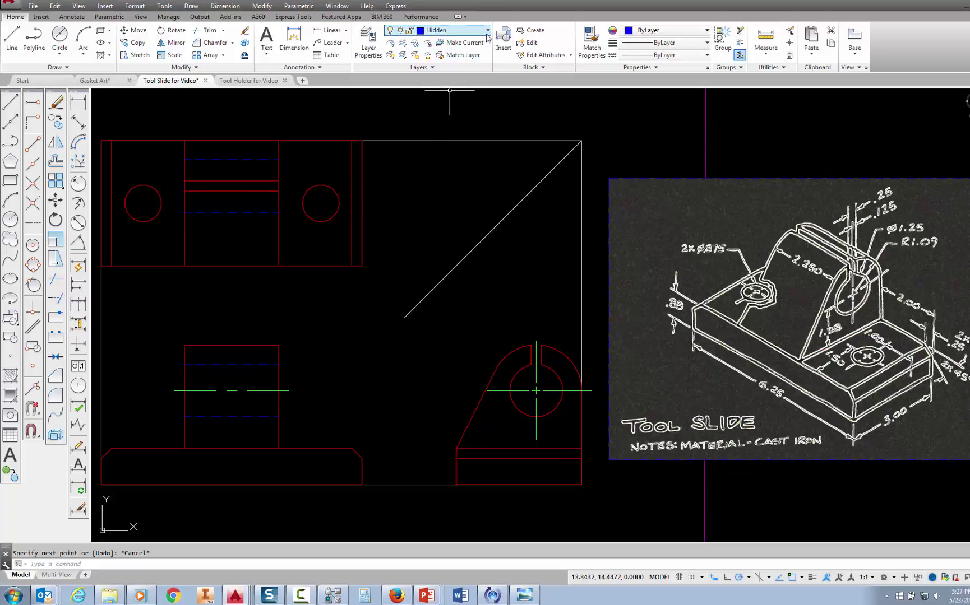
Step: Make Center current and draw the hole's centerline, tracked from the circle centre, across the middle section
left_click(435, 68)
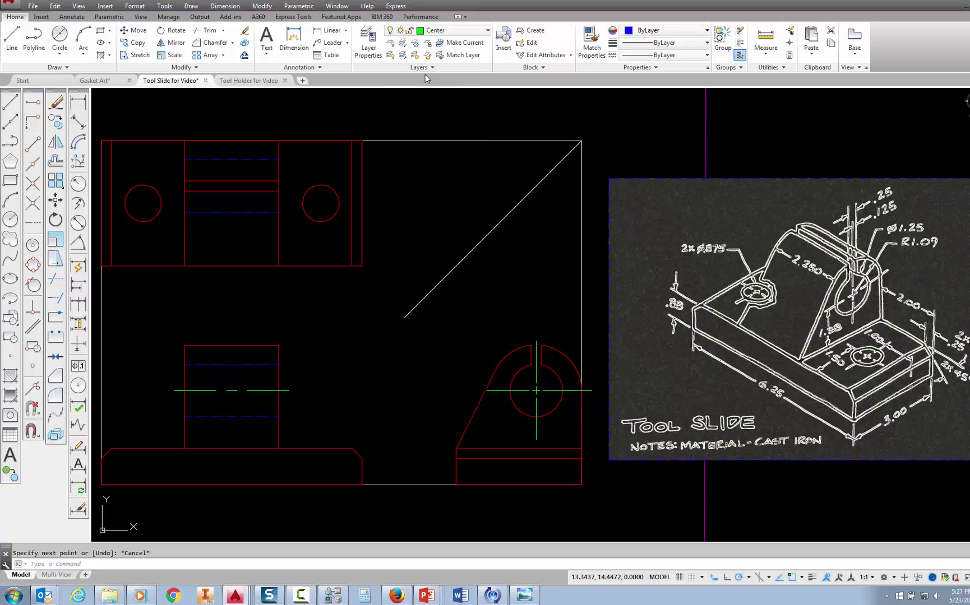
left_click(10, 105)
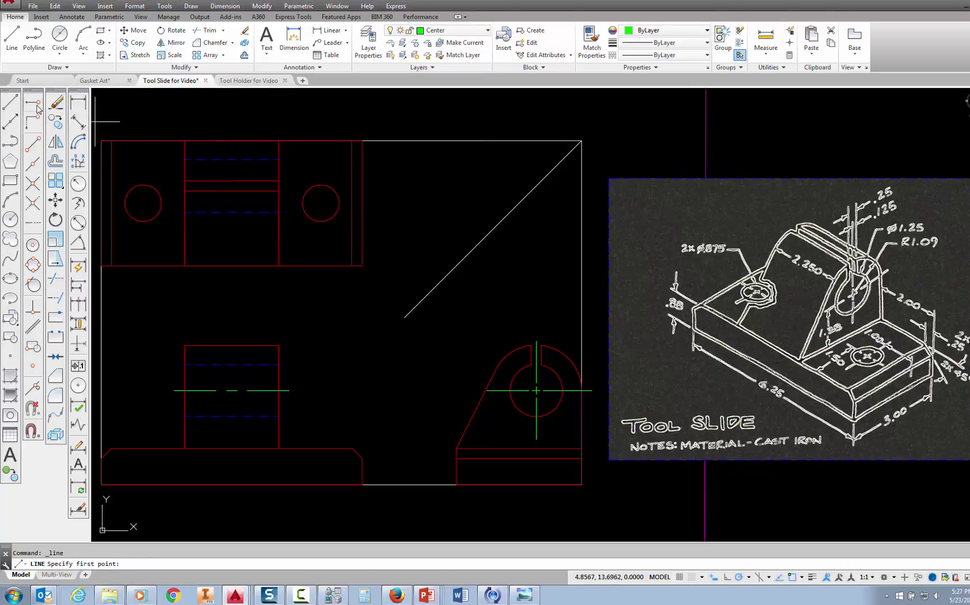
left_click(33, 104)
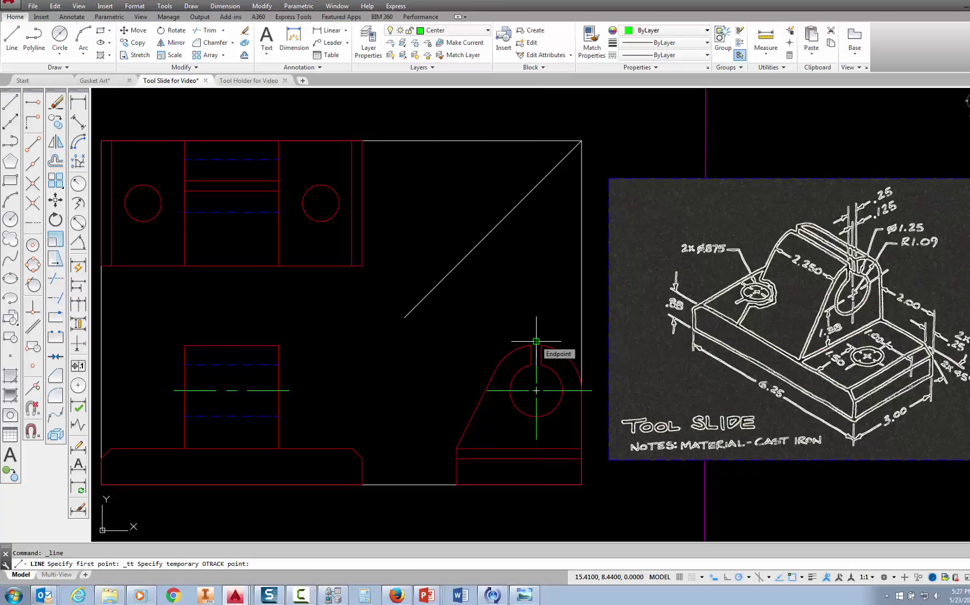
left_click(536, 186)
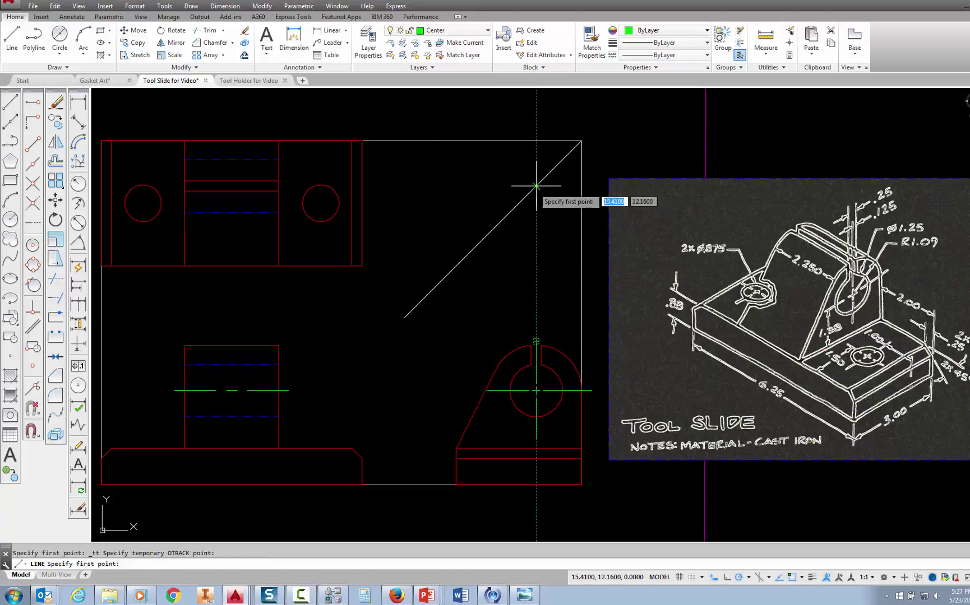
left_click(279, 186)
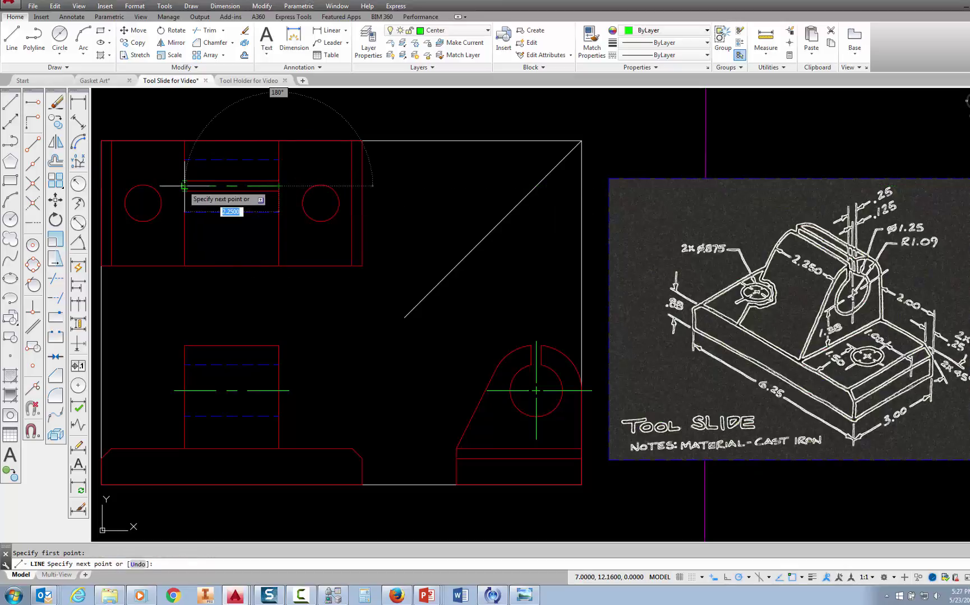
left_click(184, 186)
key("Escape")
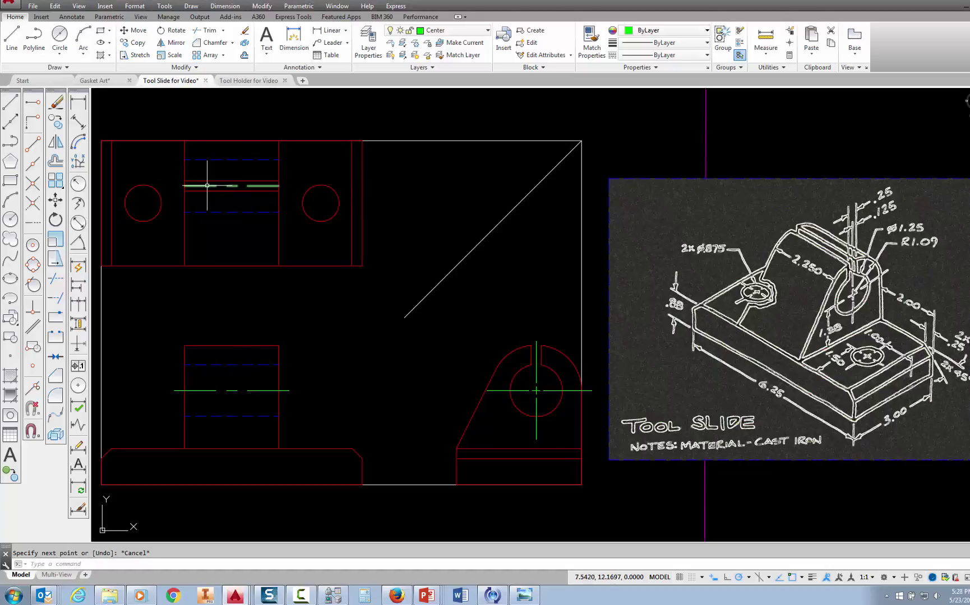
Step: Stretch the top-view centerline's right and left ends each by 0.25 past the middle section
left_click(265, 185)
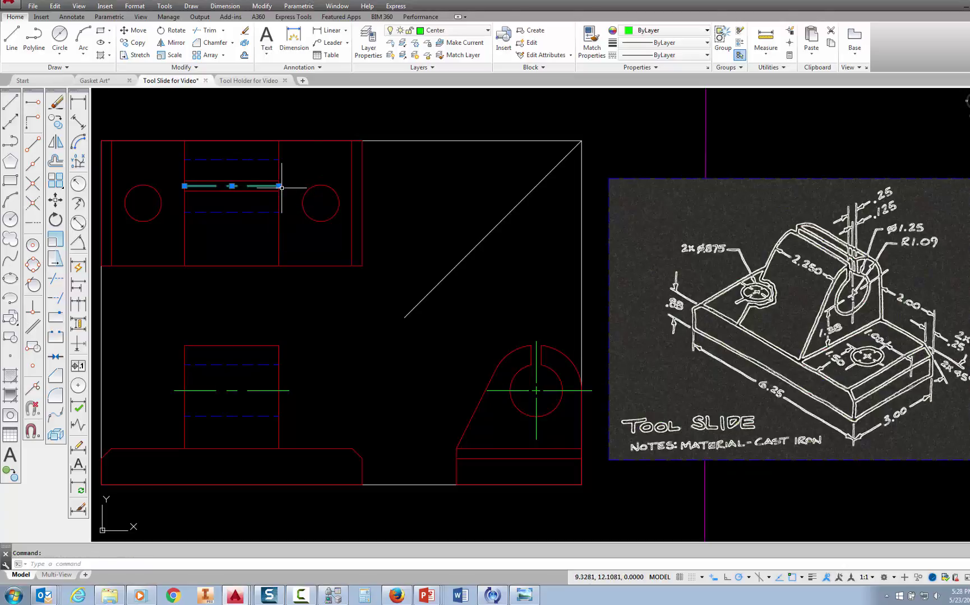
left_click(279, 186)
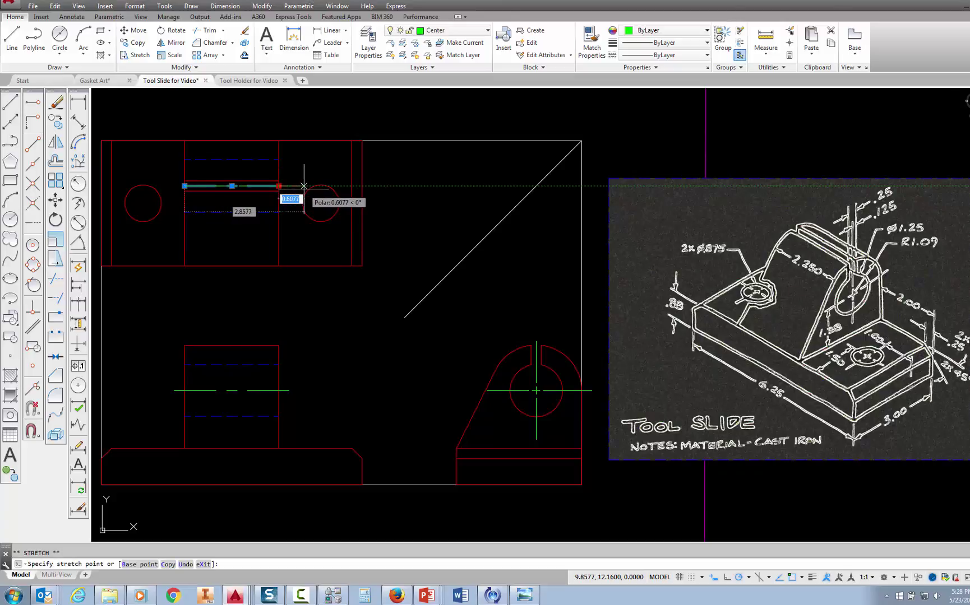
type(".25")
key("Return")
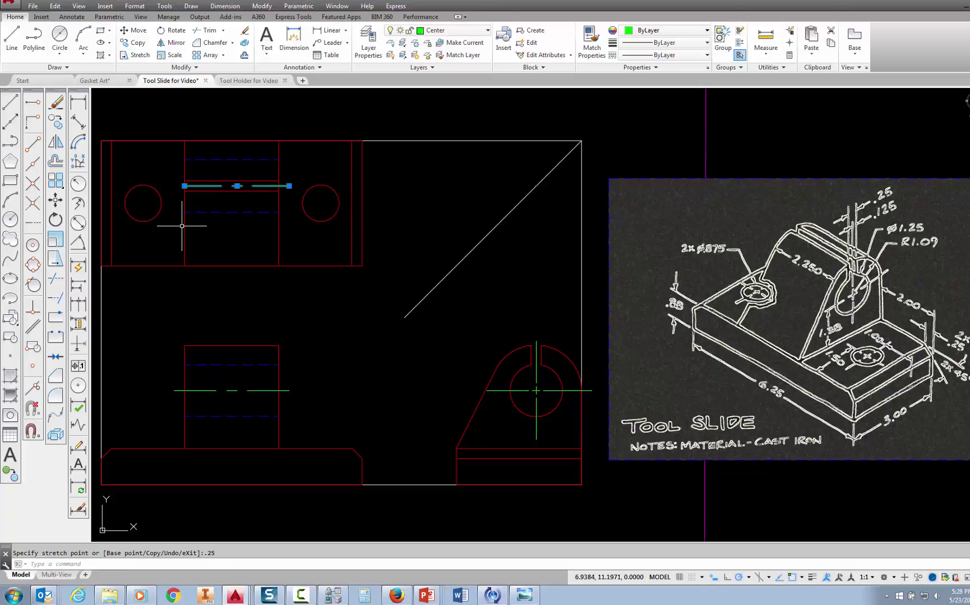
left_click(184, 185)
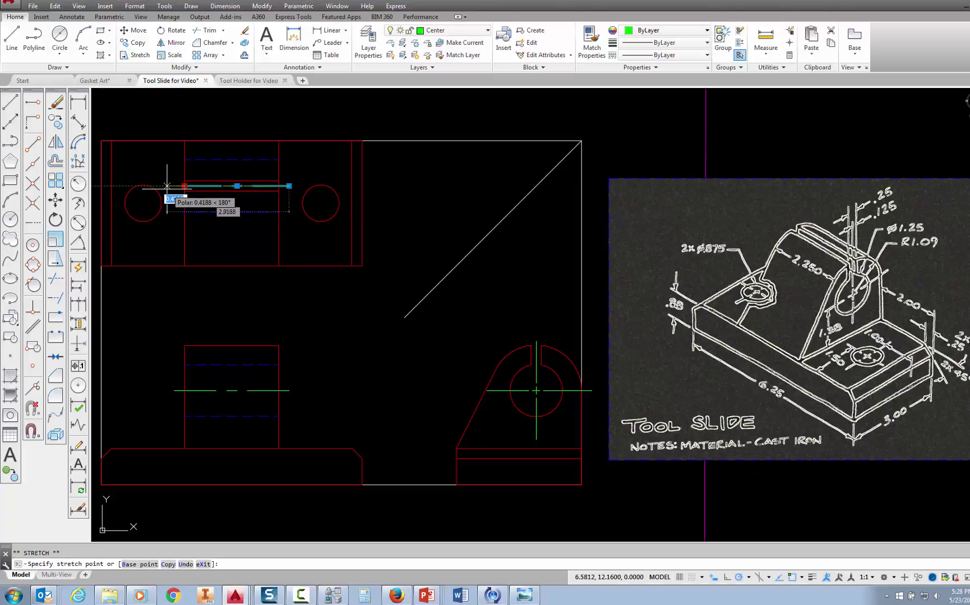
type(".25")
key("Return")
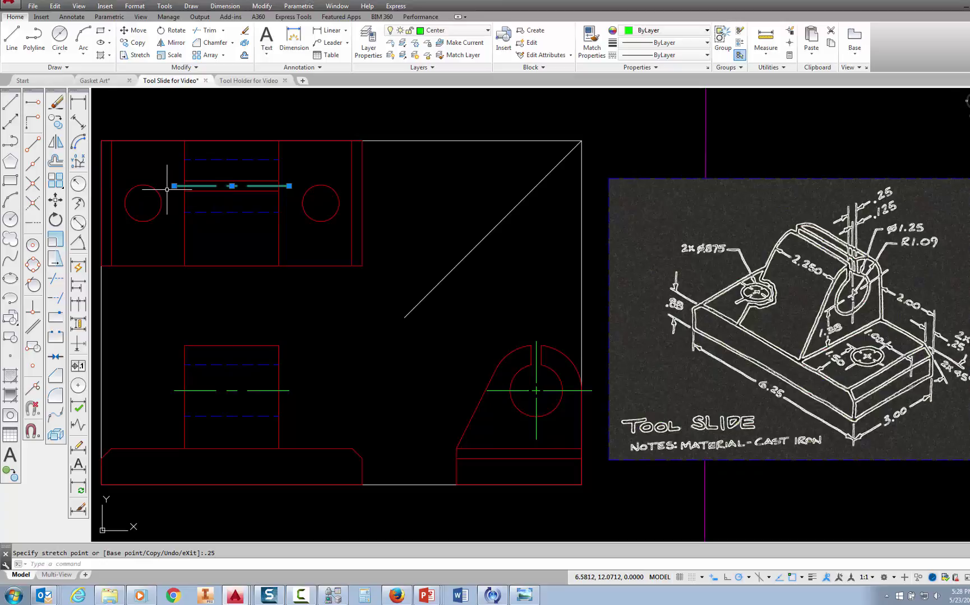
key("Escape")
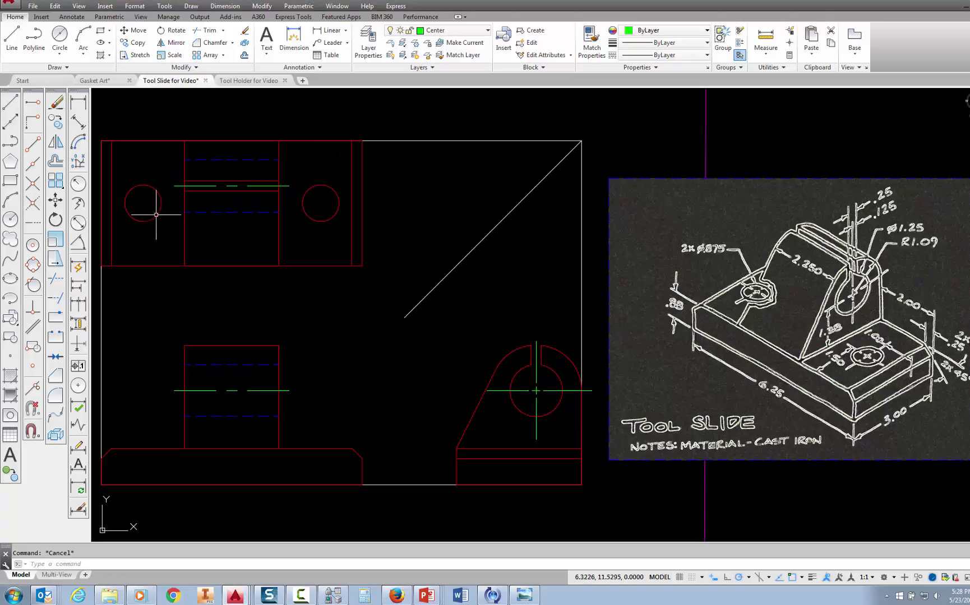
Step: Place center marks on the left and right mounting-hole circles in the top view
left_click(82, 390)
left_click(155, 216)
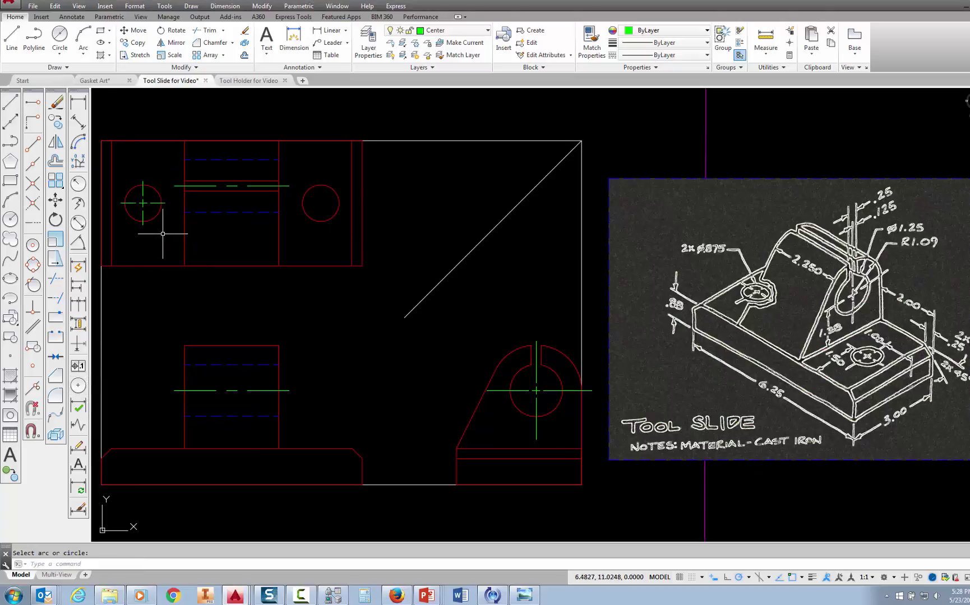
left_click(79, 387)
left_click(306, 212)
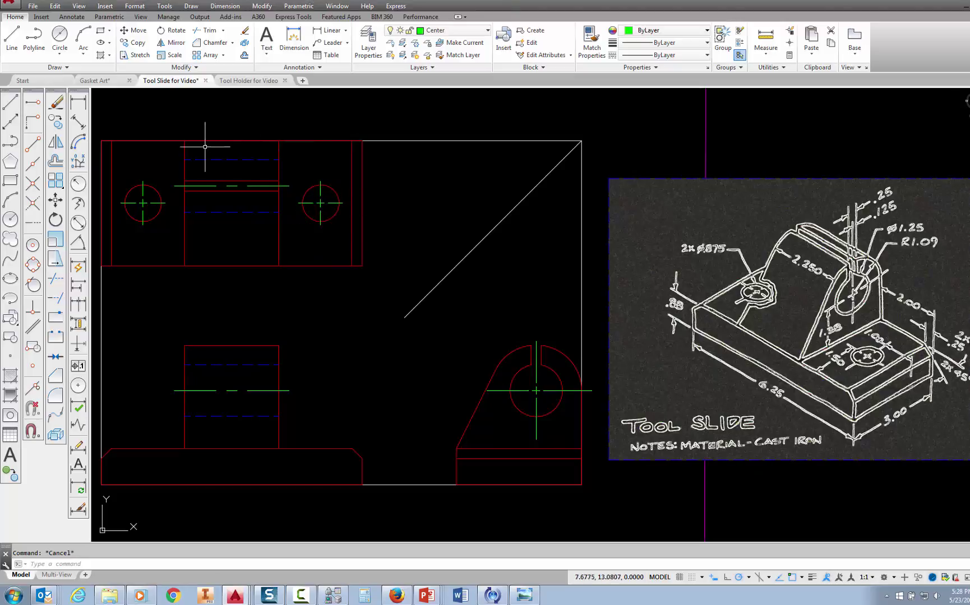
left_click(55, 162)
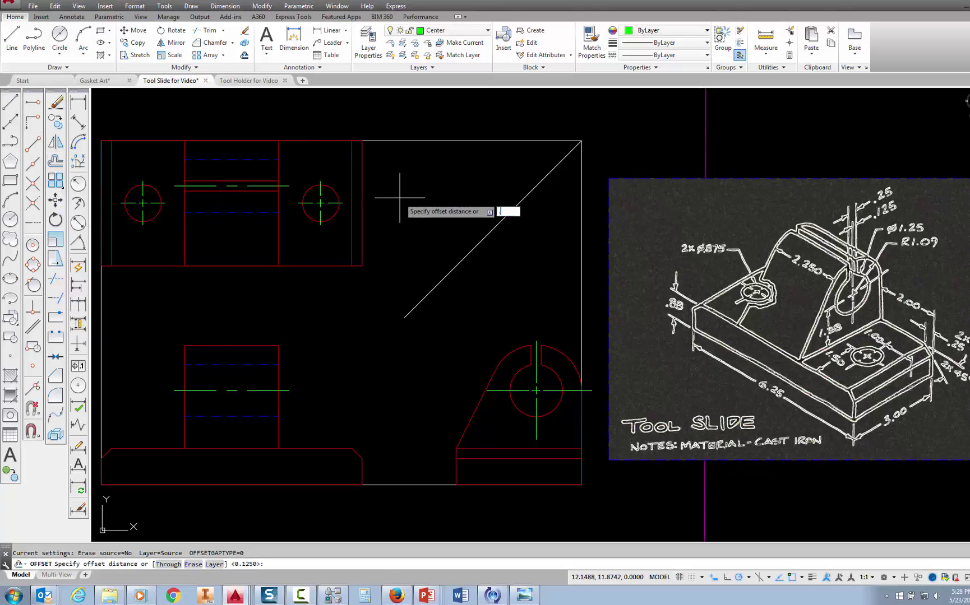
Step: Offset the right and left hole circles 0.25 outward to make concentric helper circles
key("Return")
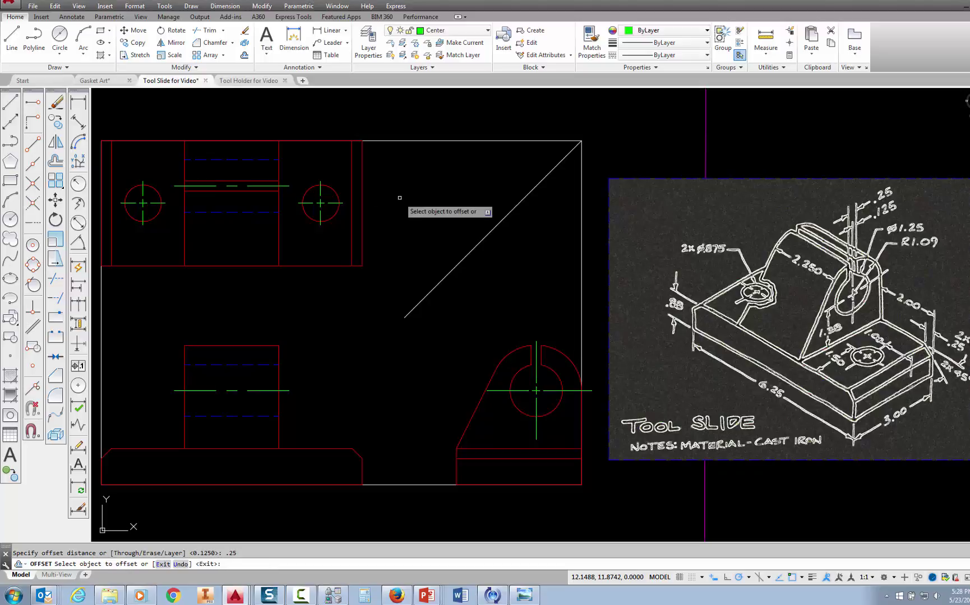
left_click(332, 189)
left_click(341, 178)
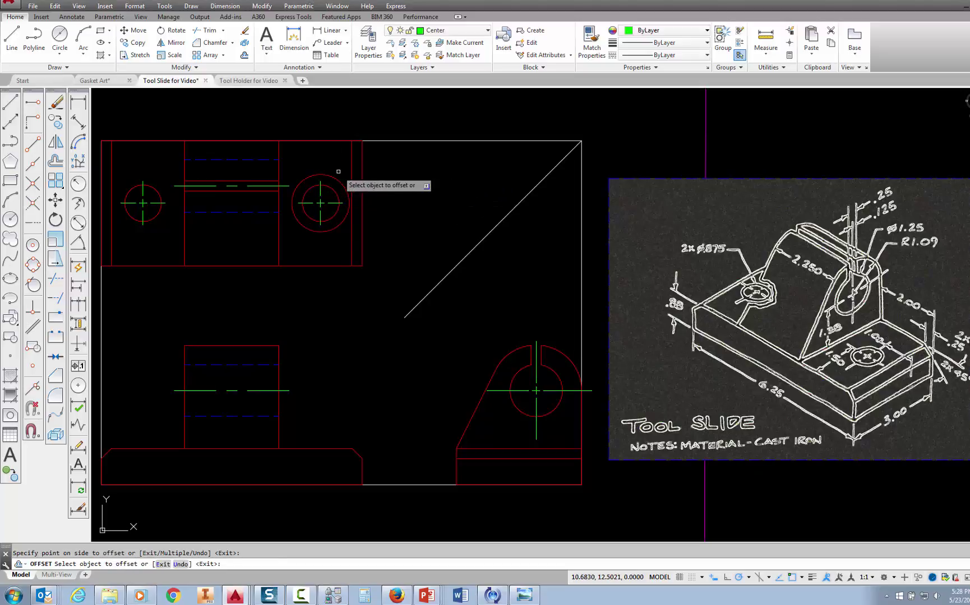
left_click(143, 183)
left_click(159, 165)
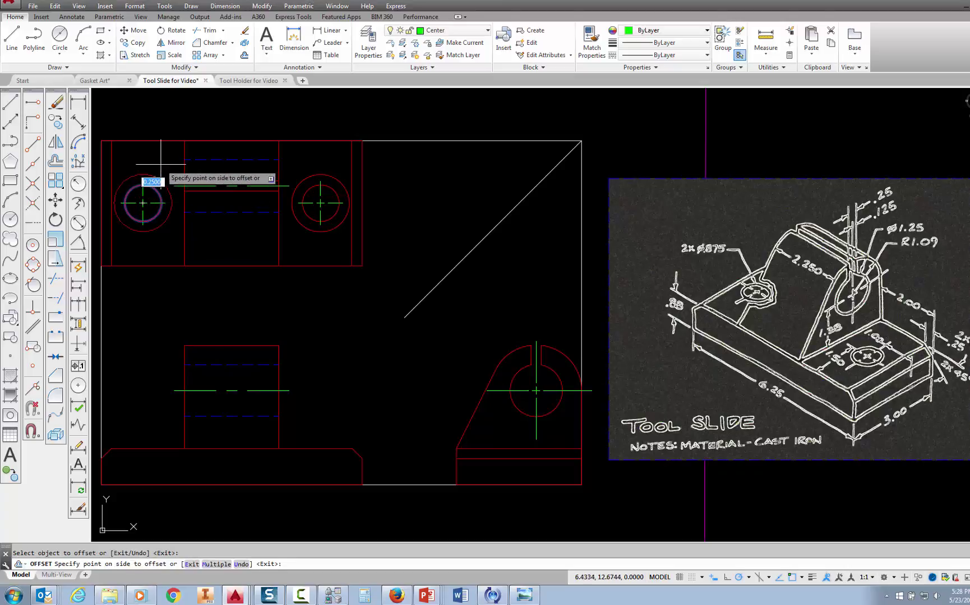
key("Escape")
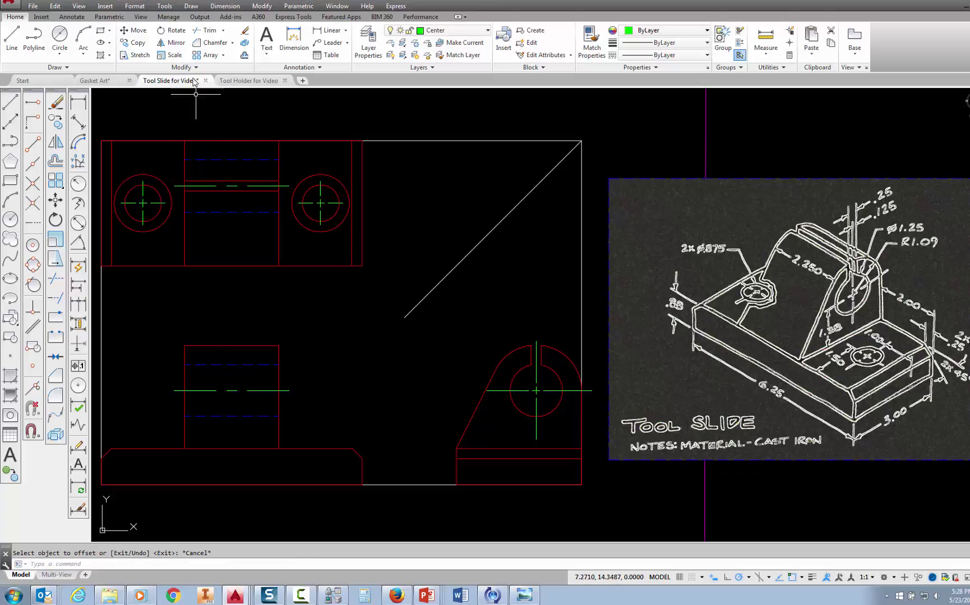
Step: Switch the Trim/Extend tool to Extend and accept all objects as boundary edges
left_click(223, 31)
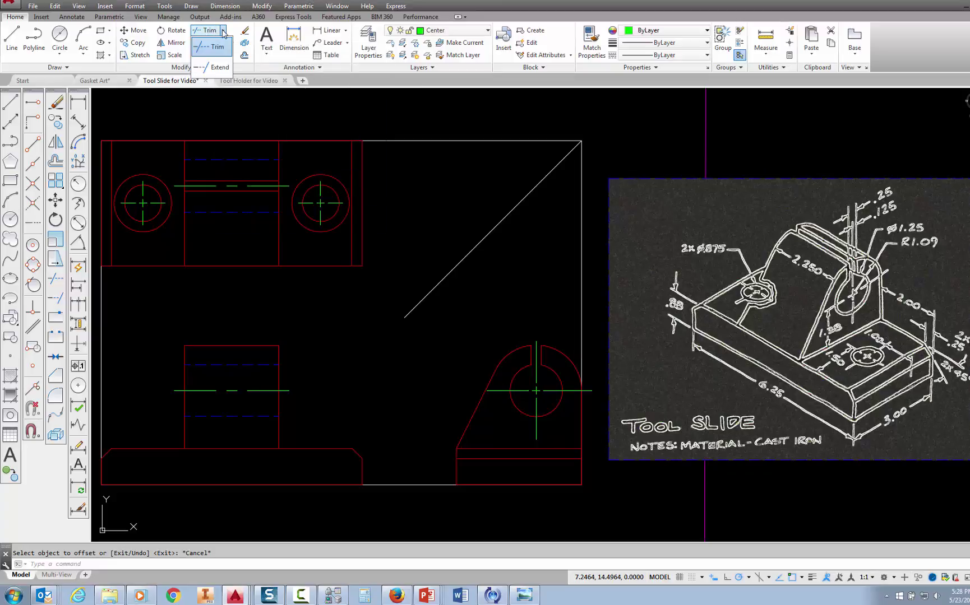
left_click(219, 68)
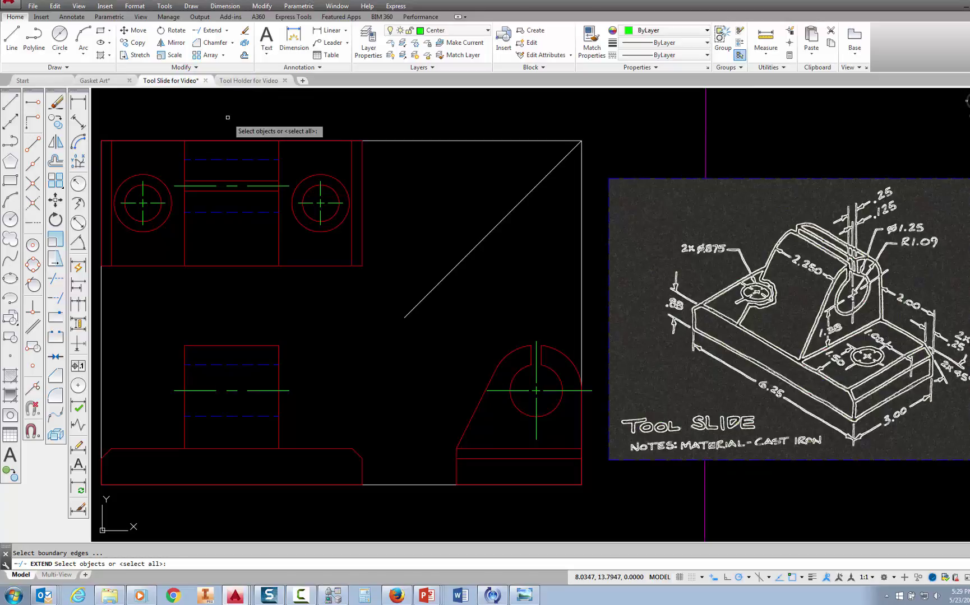
key("Return")
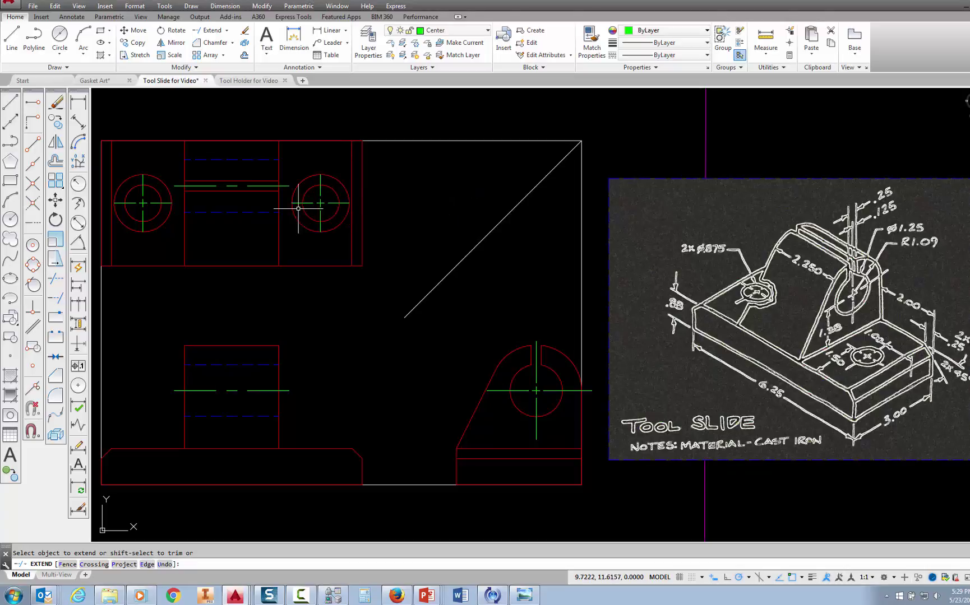
Step: Finish extending the center marks and erase both 0.25 helper offset circles
key("Escape")
left_click(304, 178)
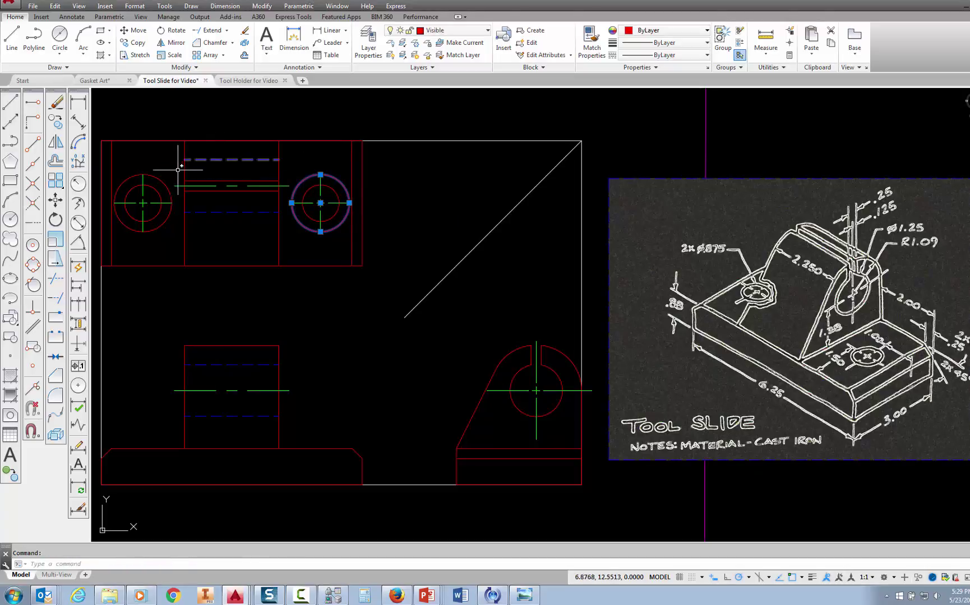
left_click(148, 174)
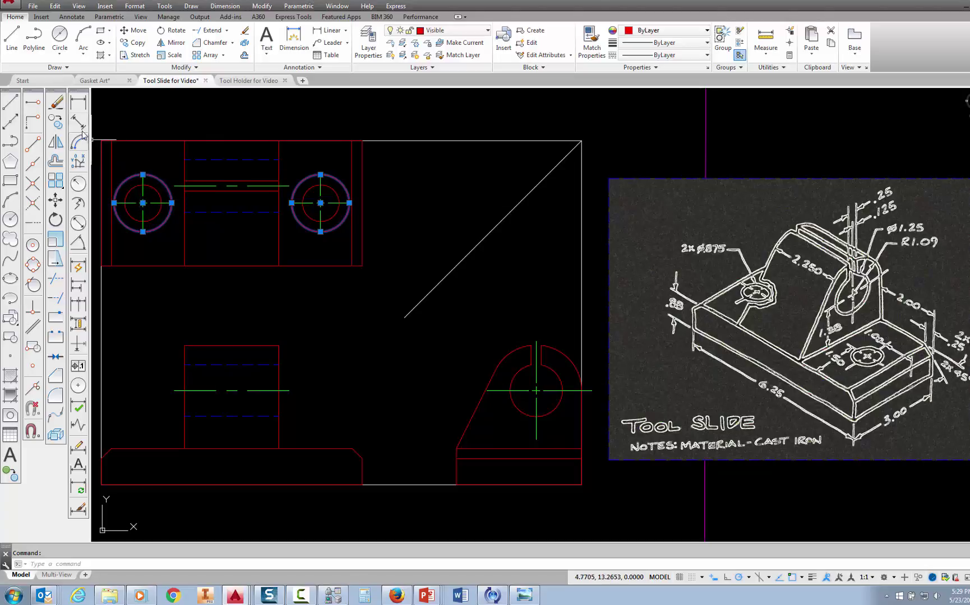
left_click(56, 104)
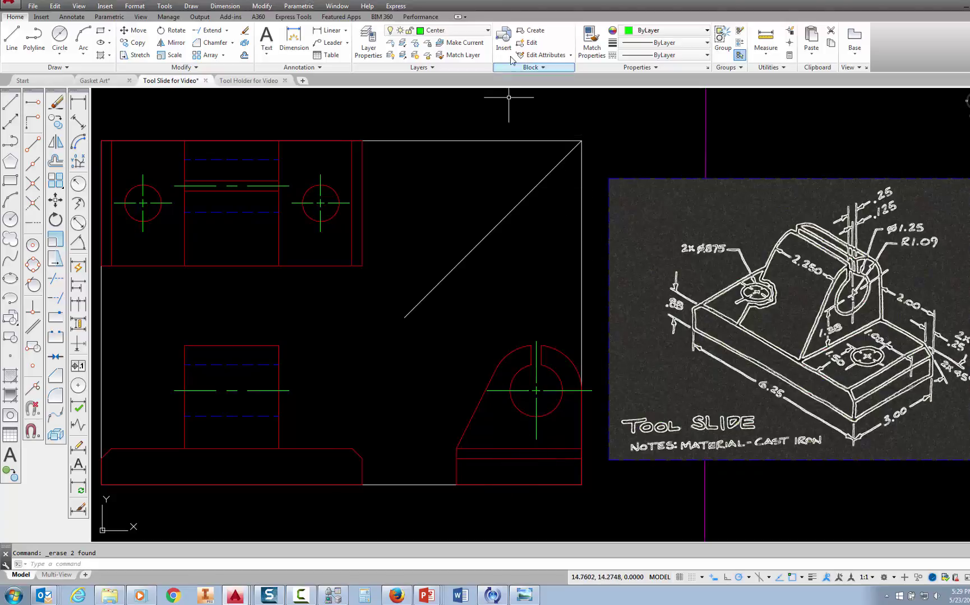
Step: On the Hidden layer, draw a vertical hidden line across the front-view base plate for the left hole
left_click(488, 31)
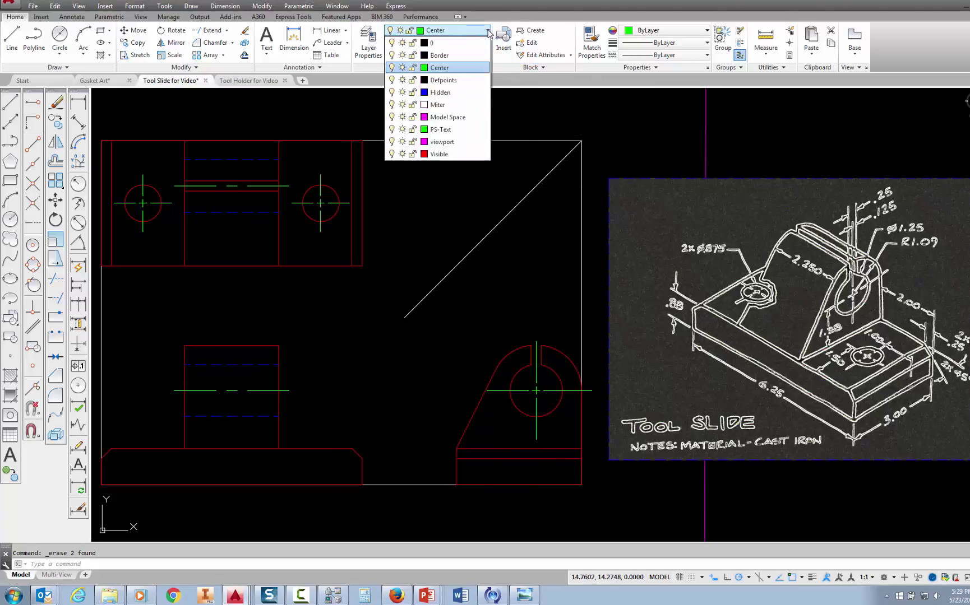
left_click(440, 92)
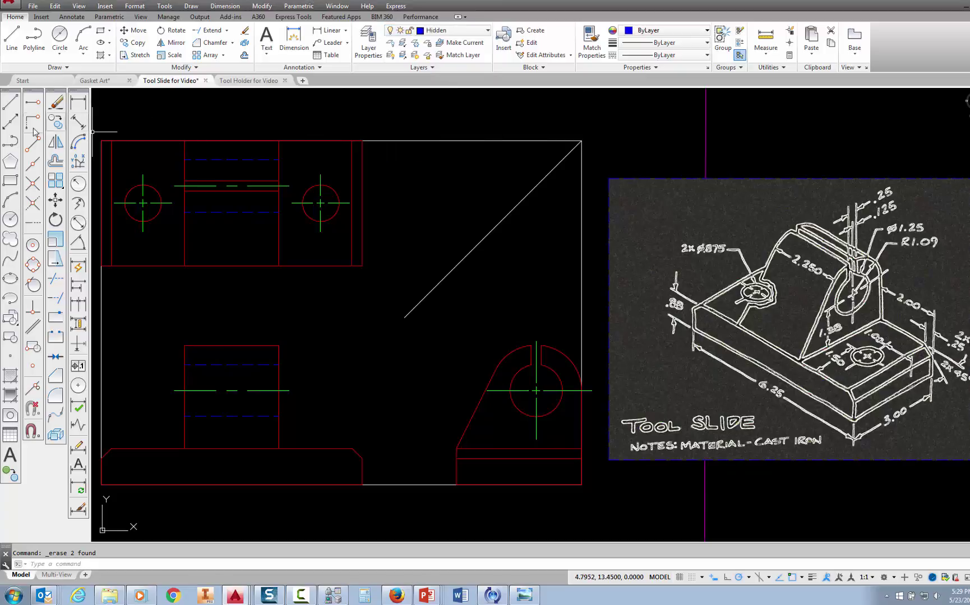
left_click(9, 105)
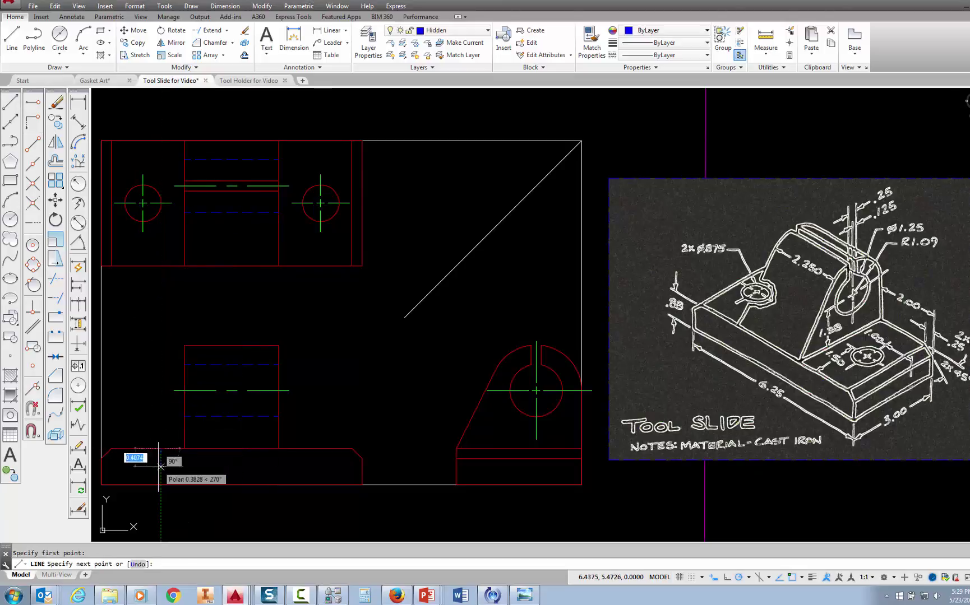
left_click(160, 485)
key("Escape")
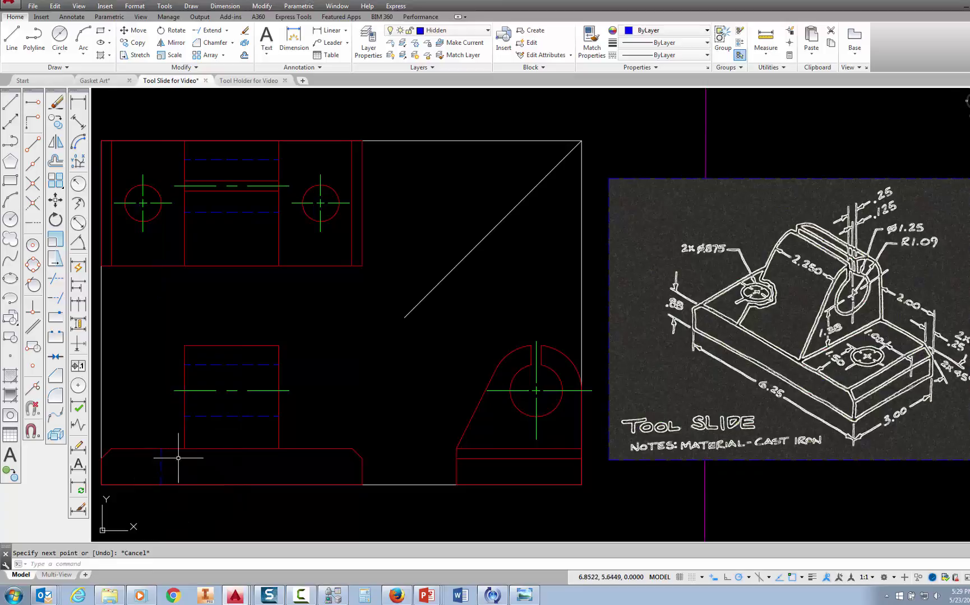
left_click(9, 38)
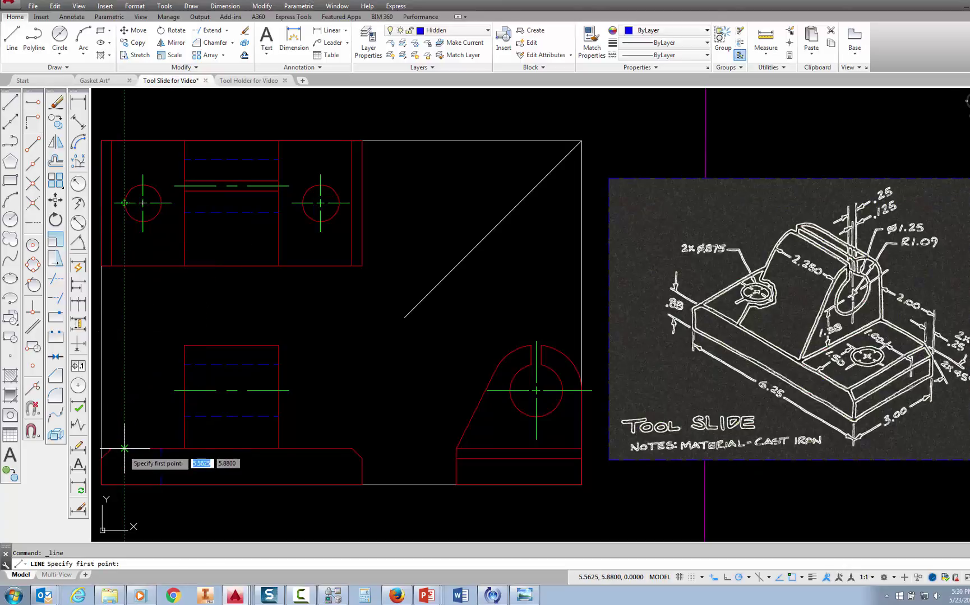
left_click(124, 485)
left_click(124, 448)
key("Escape")
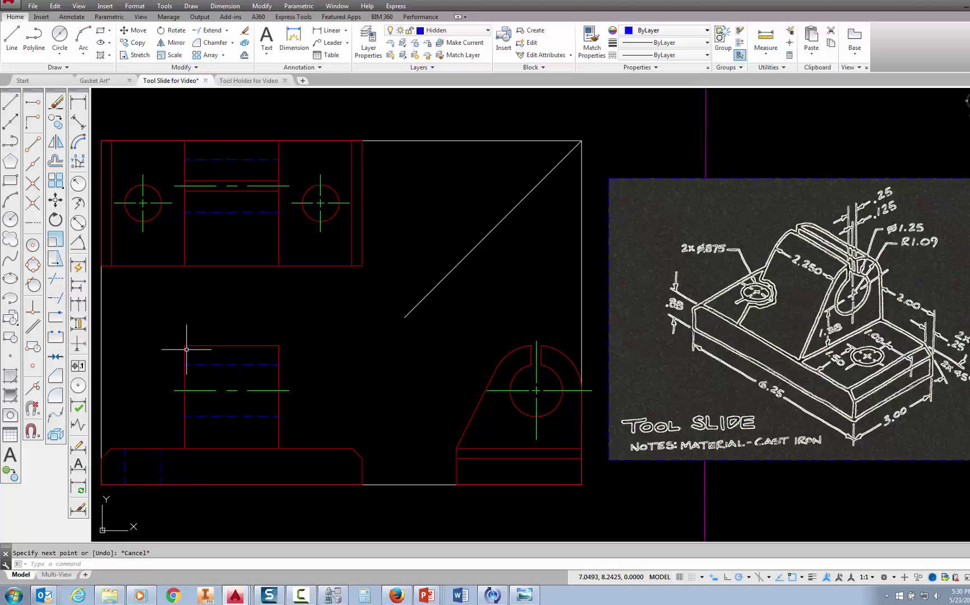
left_click(488, 30)
Step: Switch to the Center layer and draw the left hole's vertical centerline in the base
left_click(440, 58)
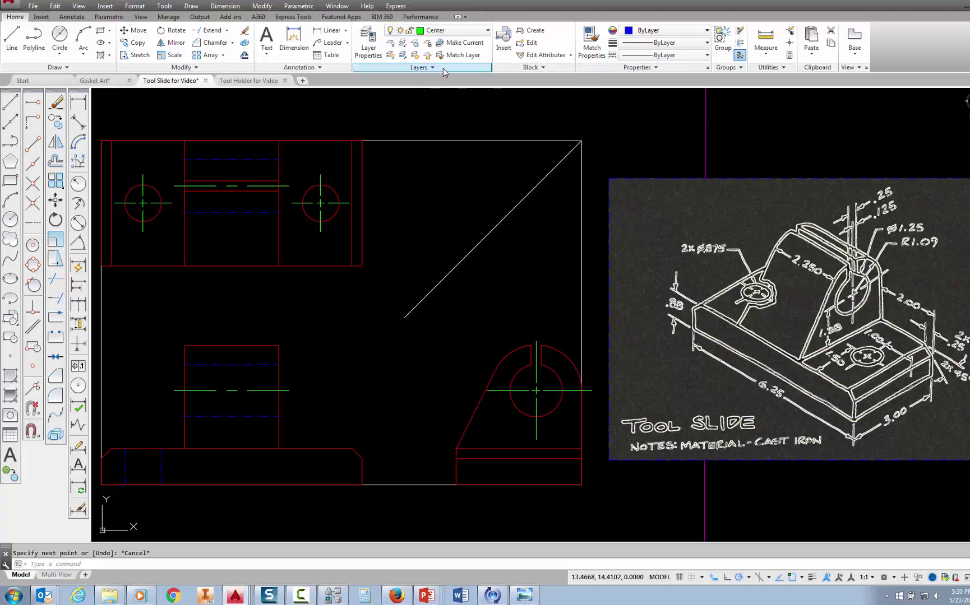
left_click(9, 104)
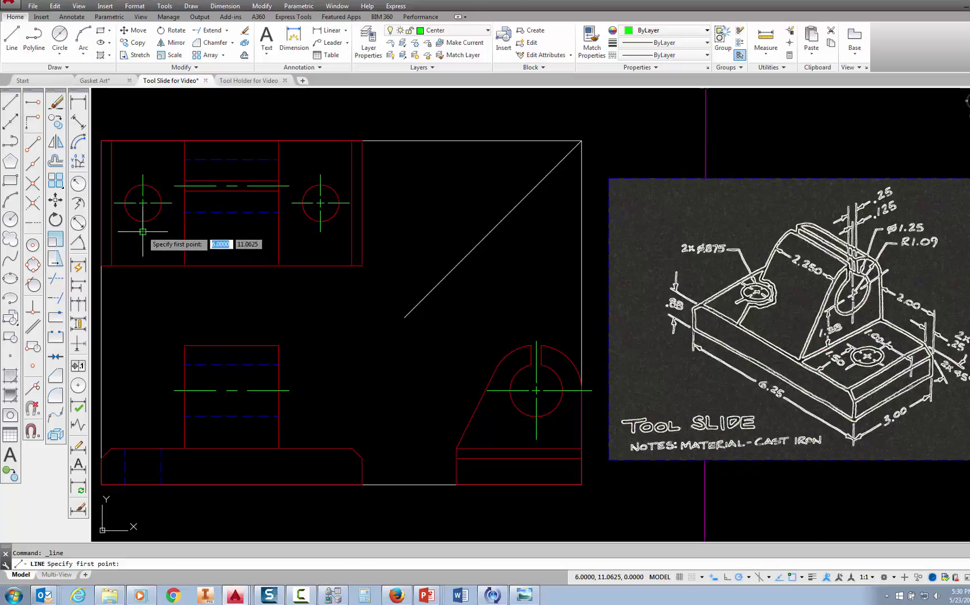
mouse_move(143, 232)
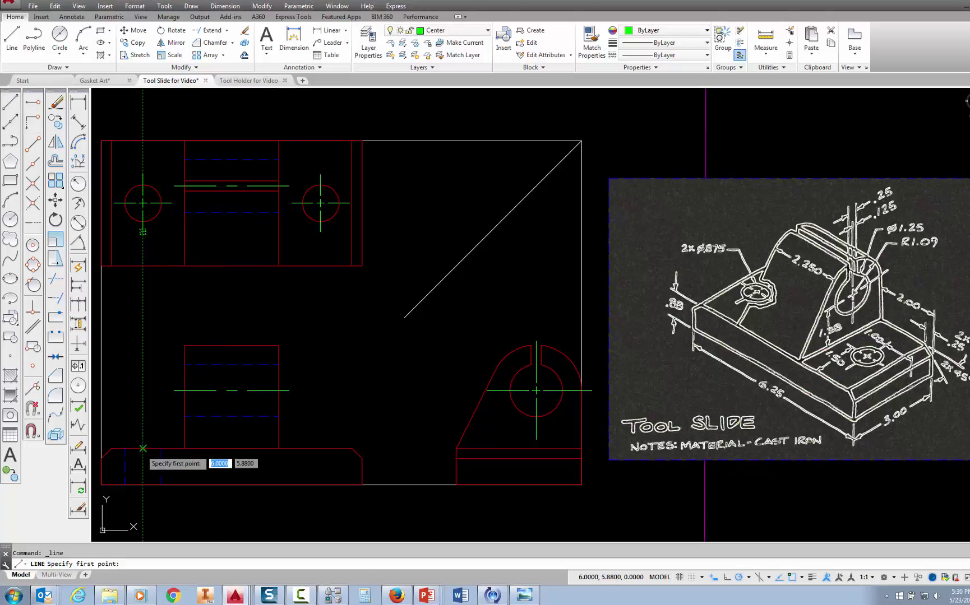
left_click(142, 449)
key("Escape")
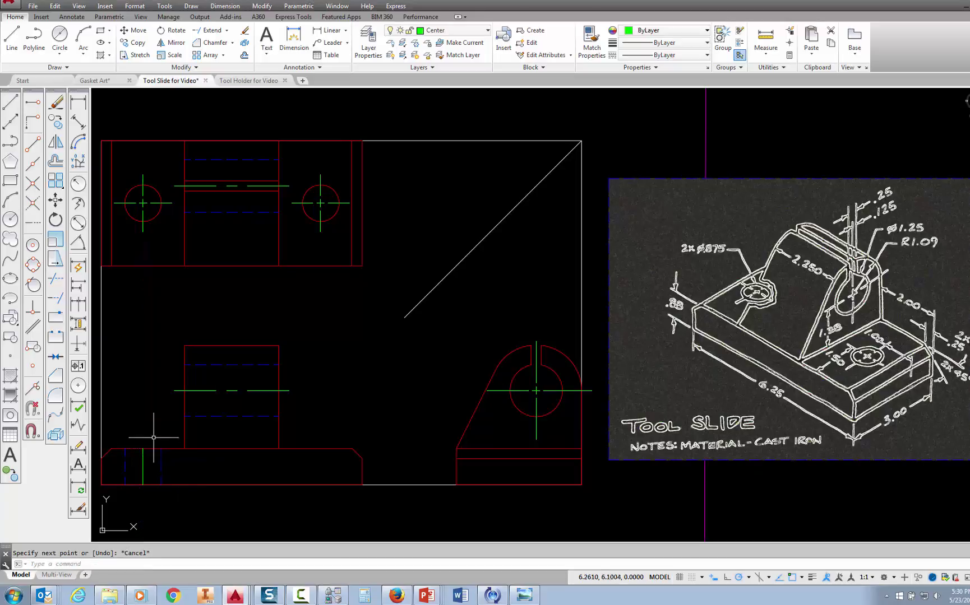
Step: Stretch the front-view centerline 0.25 beyond both the top and bottom of the base
left_click(143, 472)
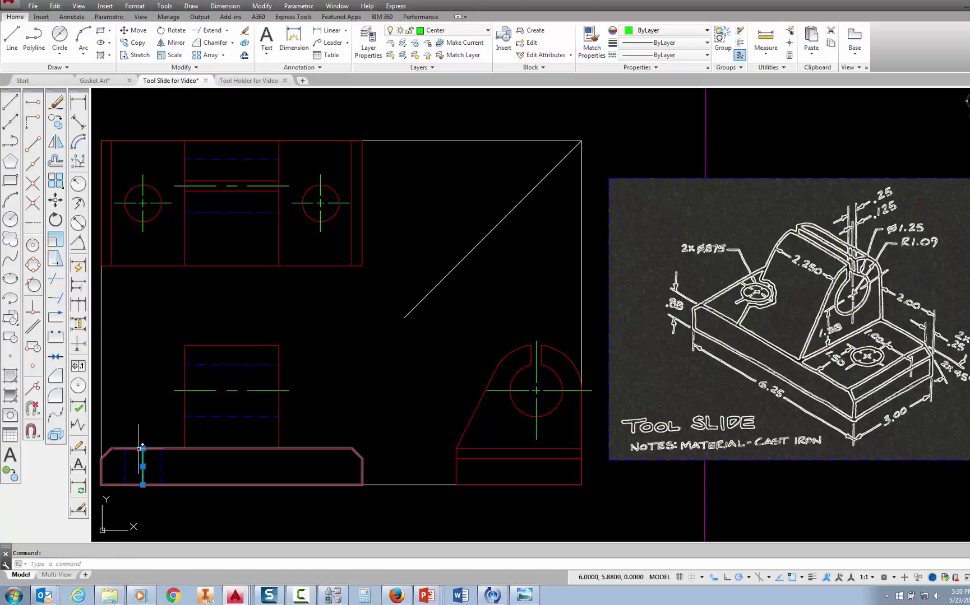
left_click(143, 448)
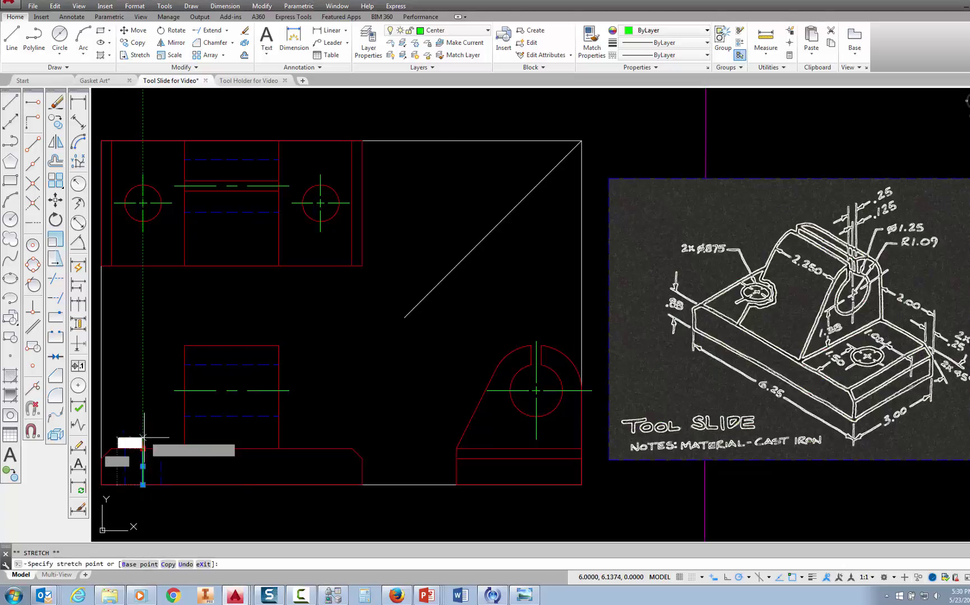
type("1")
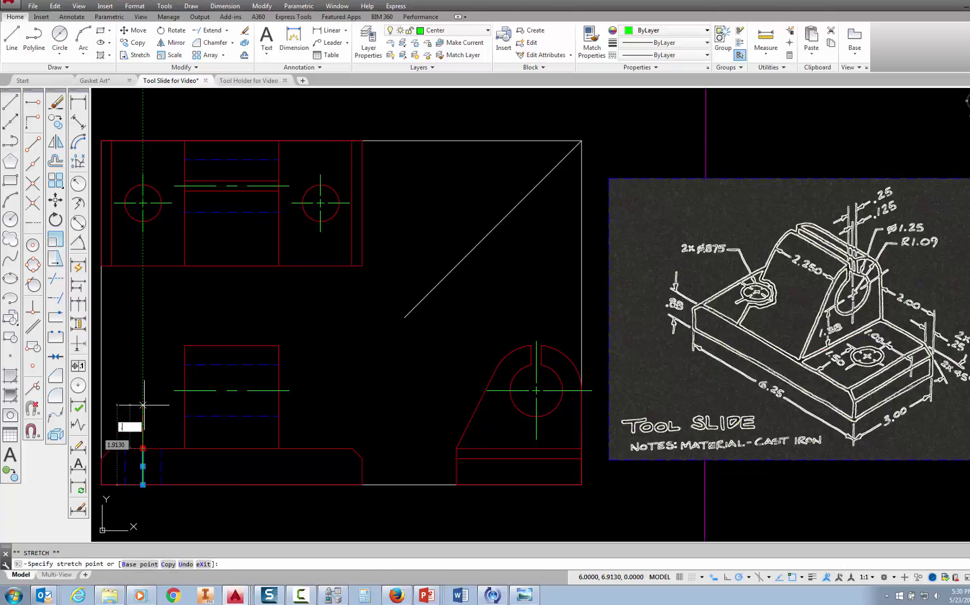
type("25")
key("Return")
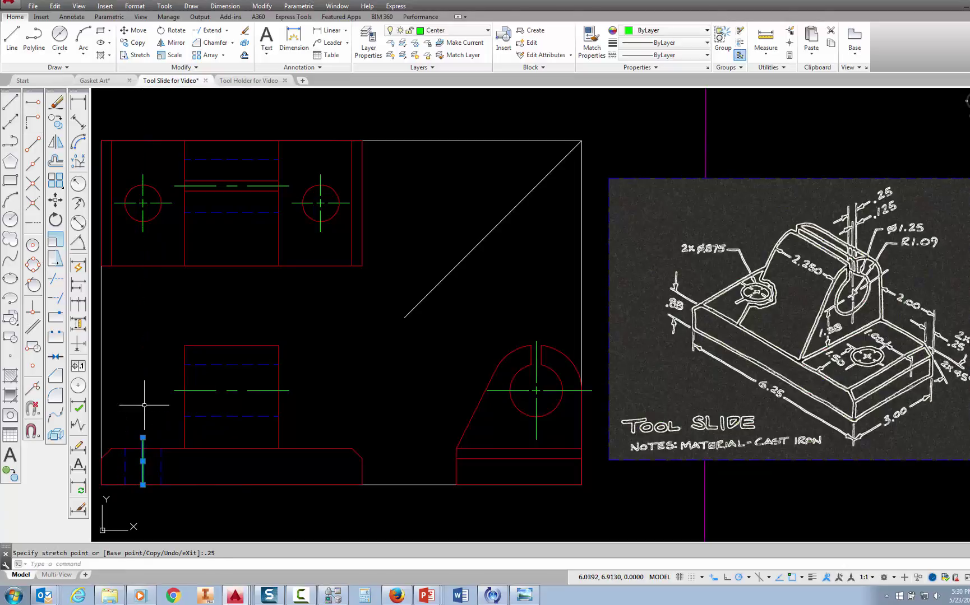
left_click(143, 485)
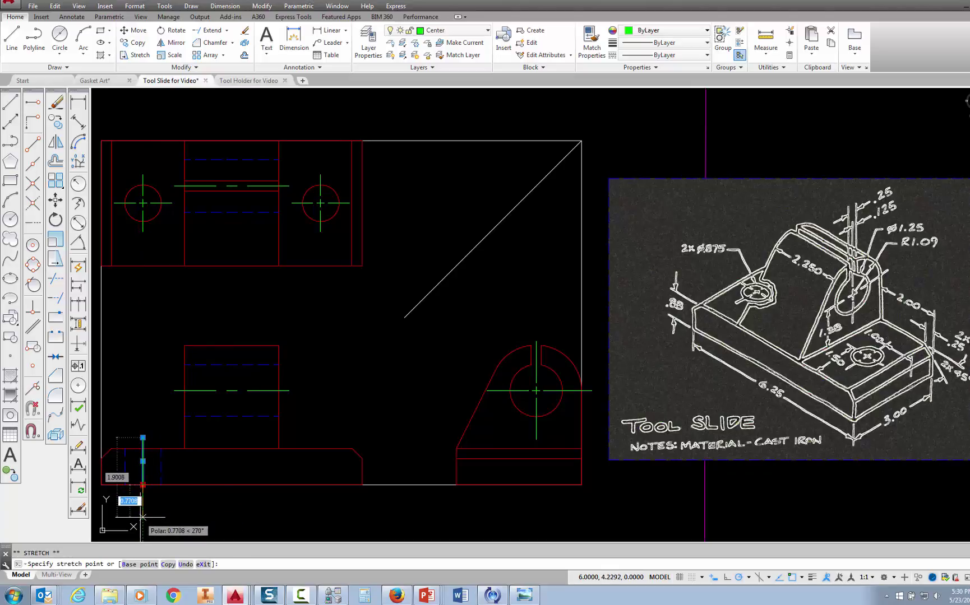
type(".25")
key("Return")
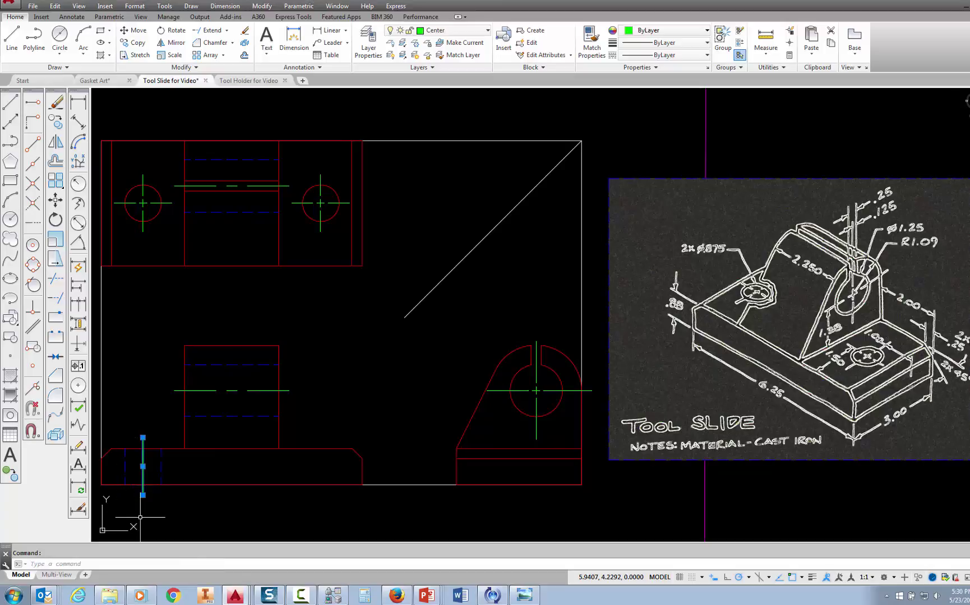
key("Escape")
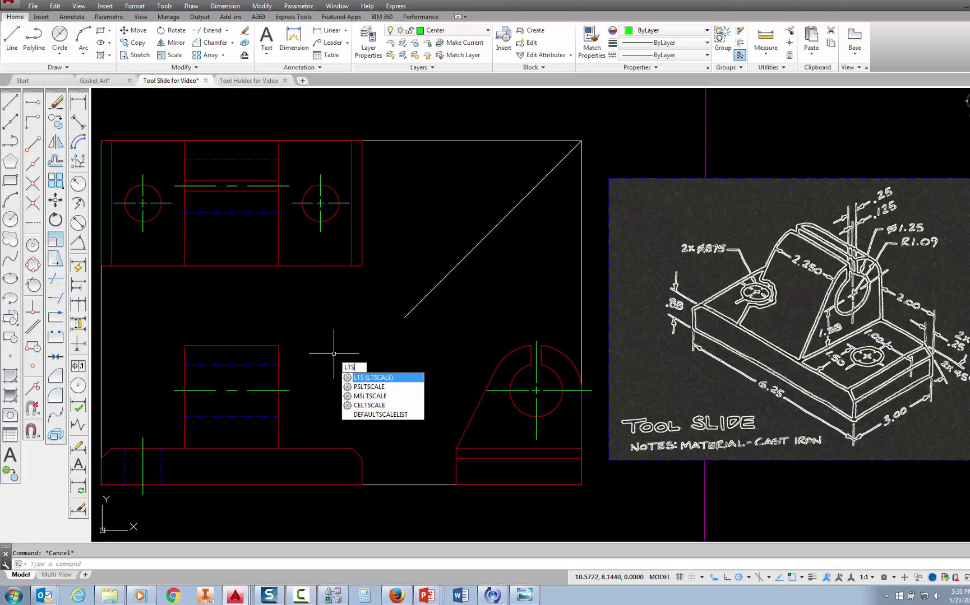
Step: Set LTSCALE to 0.75, then refine it to 0.625
key("Return")
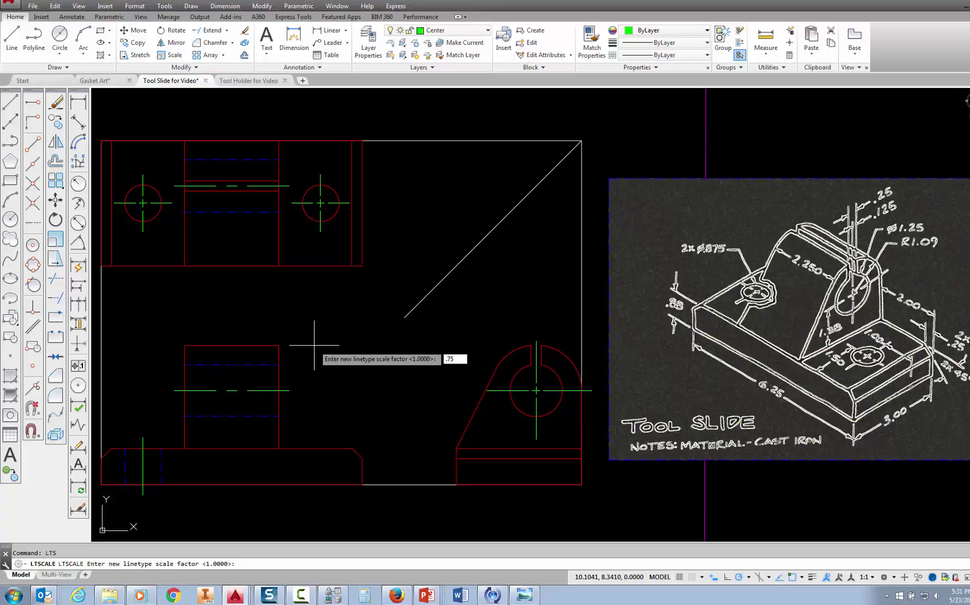
key("Return")
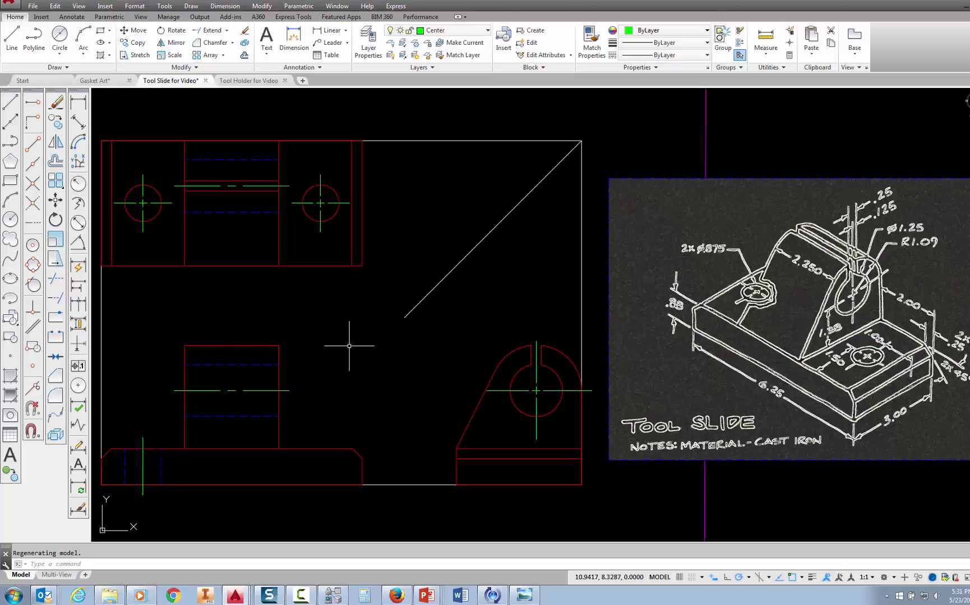
key("Return")
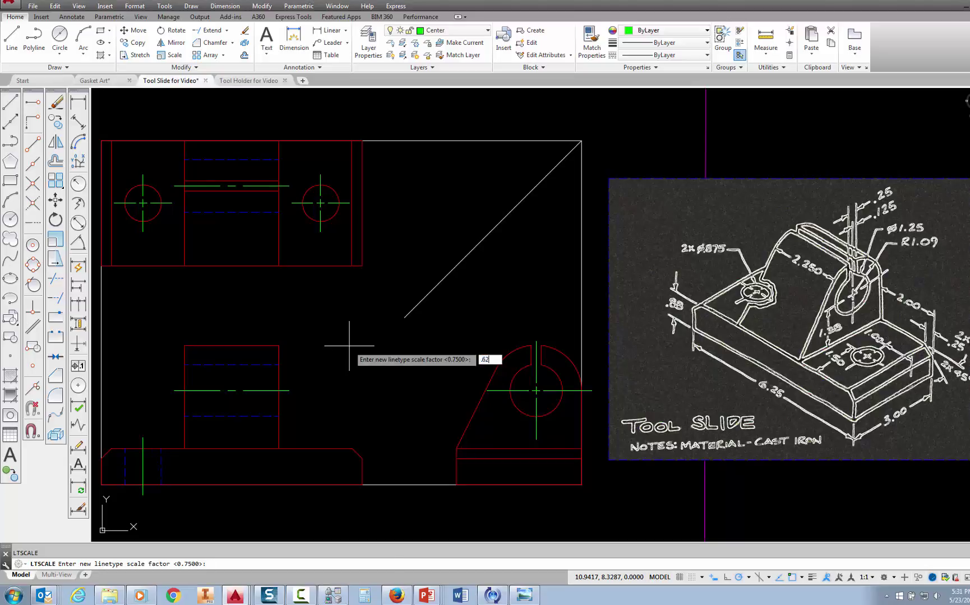
key("Return")
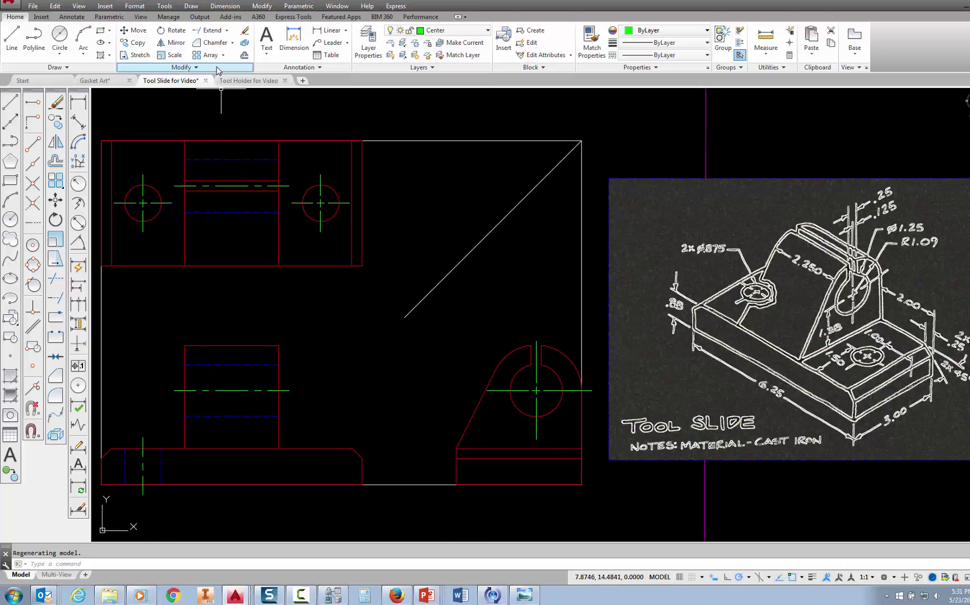
Step: Mirror the left hole's centerline and hidden lines about a vertical axis at the base midpoint, keeping the originals
left_click(181, 44)
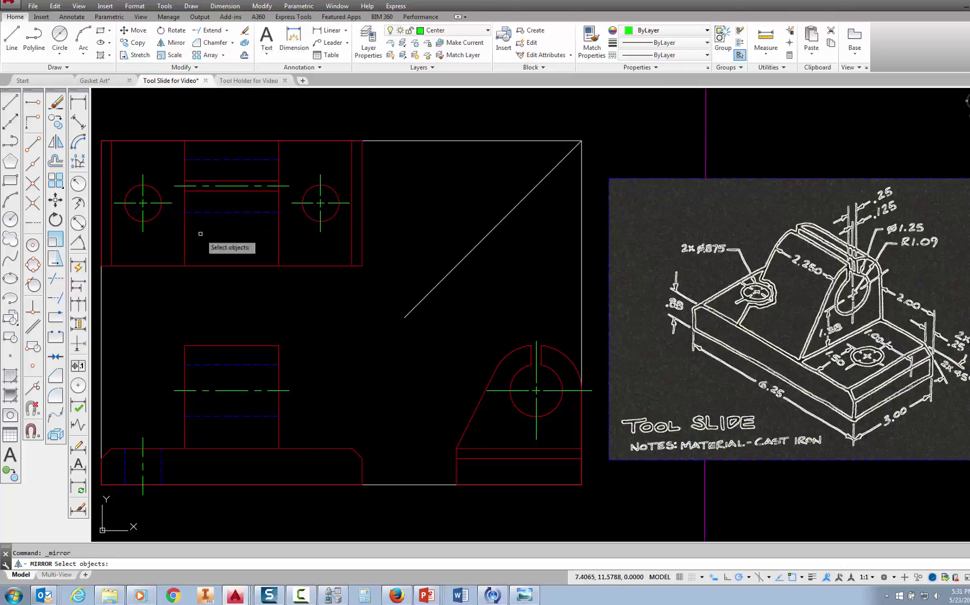
left_click(121, 408)
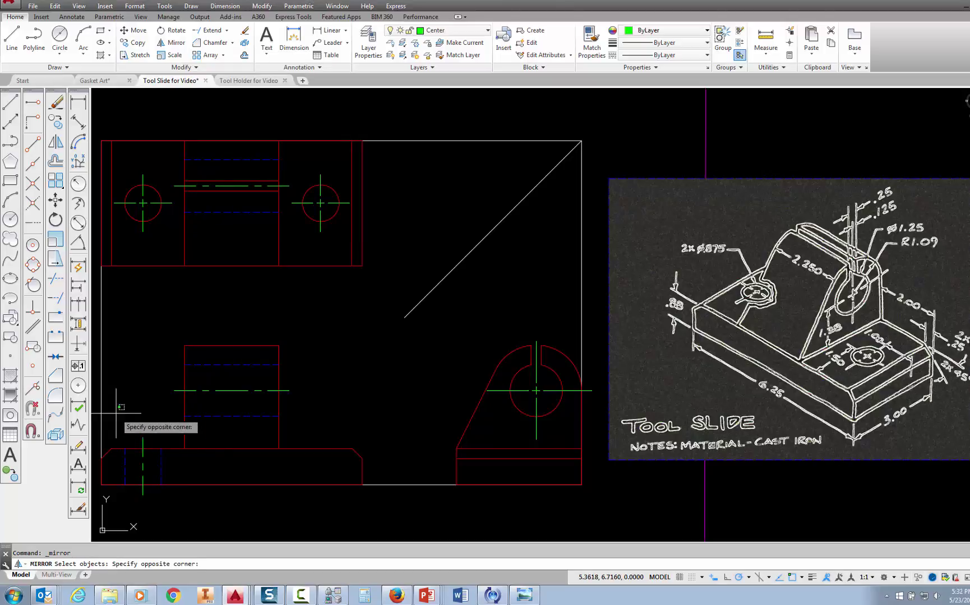
left_click(170, 503)
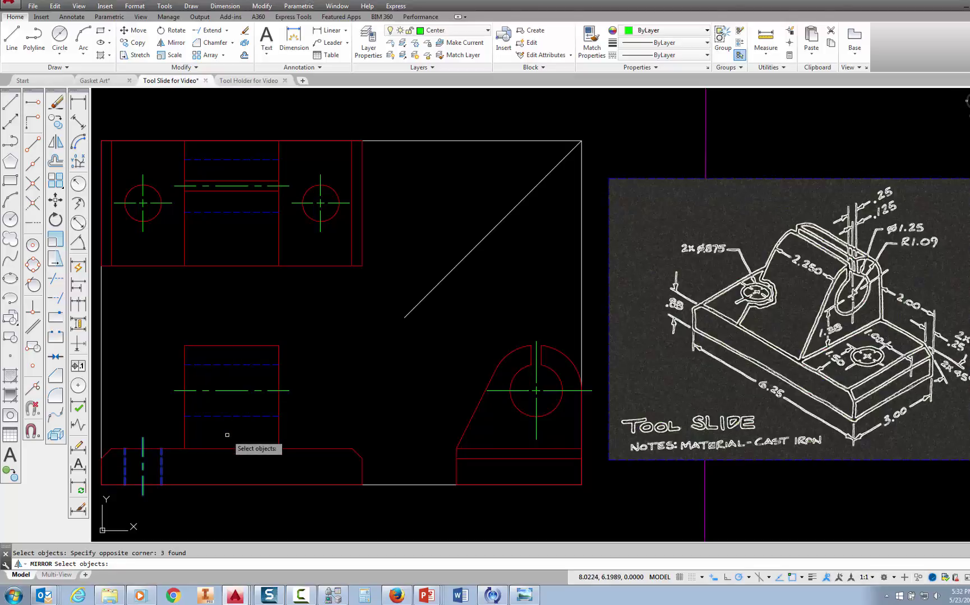
key("Return")
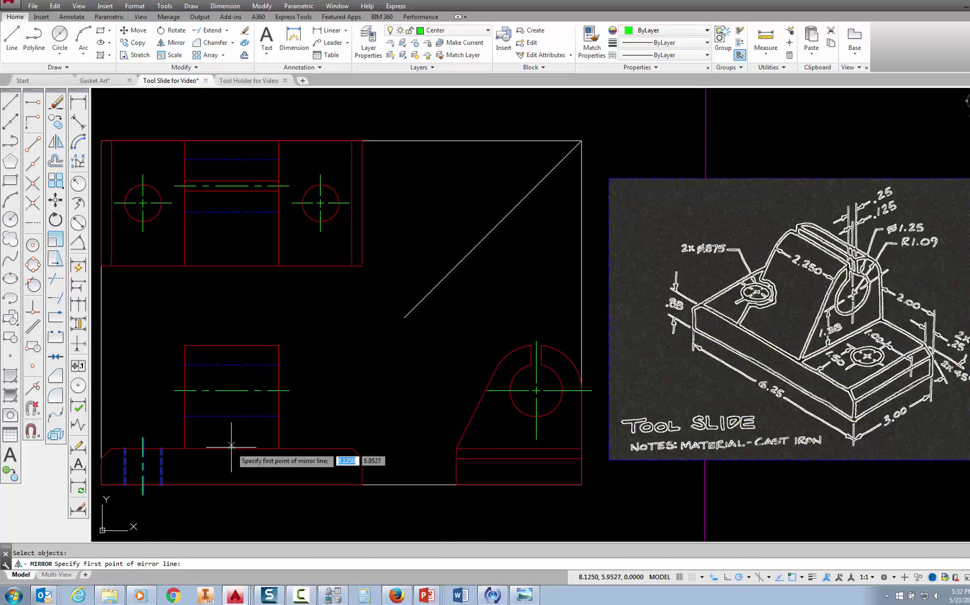
left_click(232, 448)
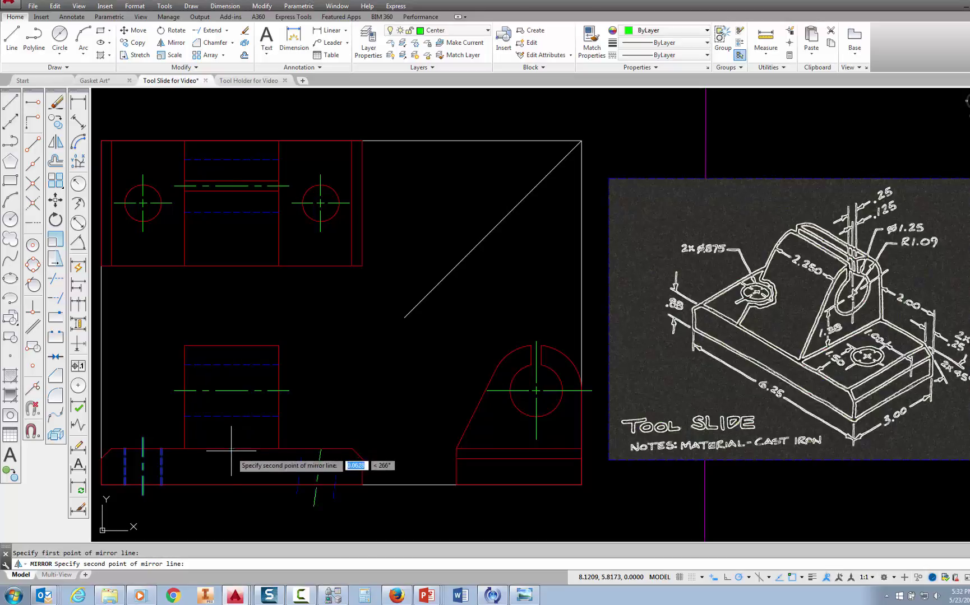
left_click(231, 484)
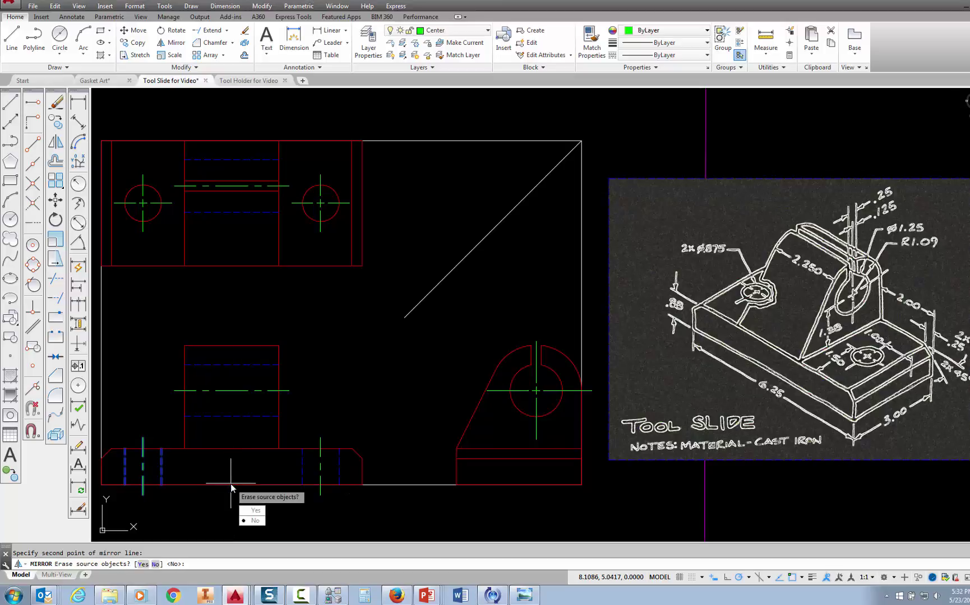
left_click(255, 521)
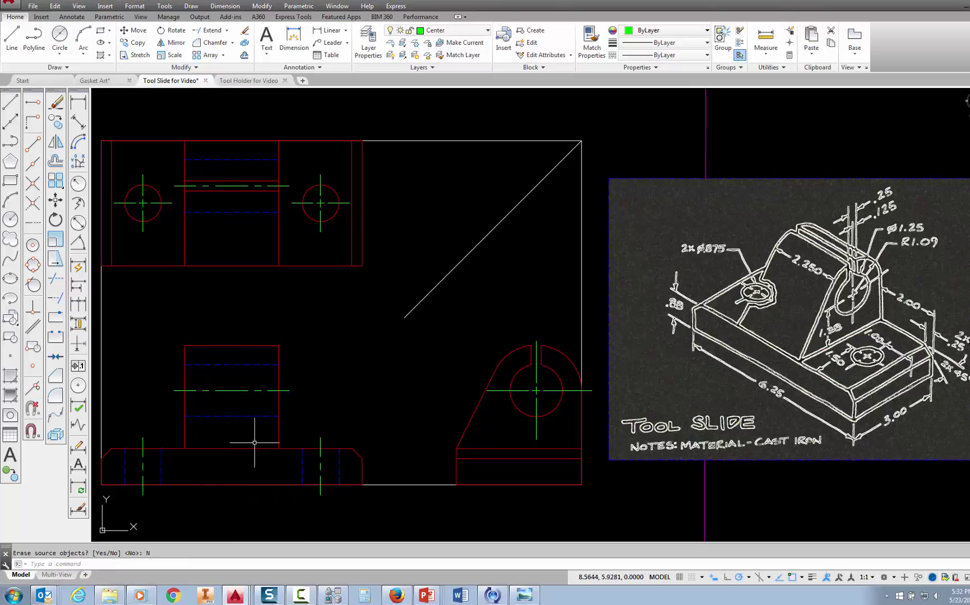
key("Escape")
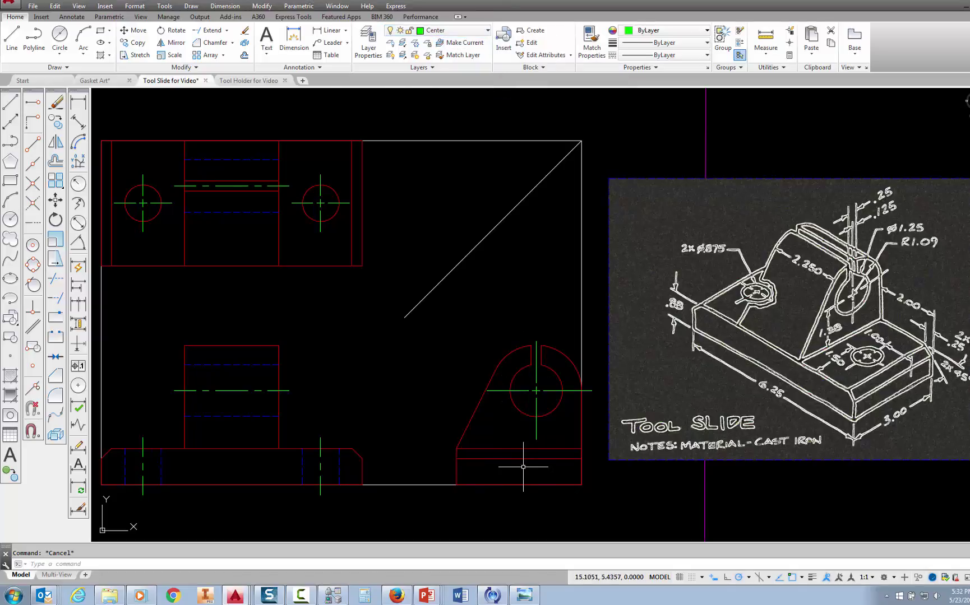
Step: Using TT tracking off the miter line, draw the hole's vertical centerline in the side-view base
left_click(11, 106)
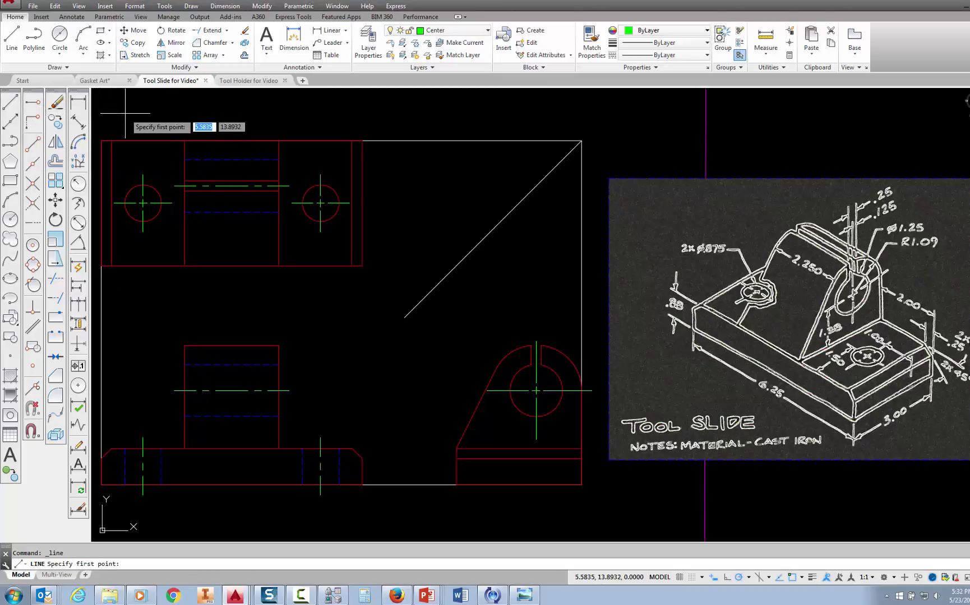
type("tt")
key("Return")
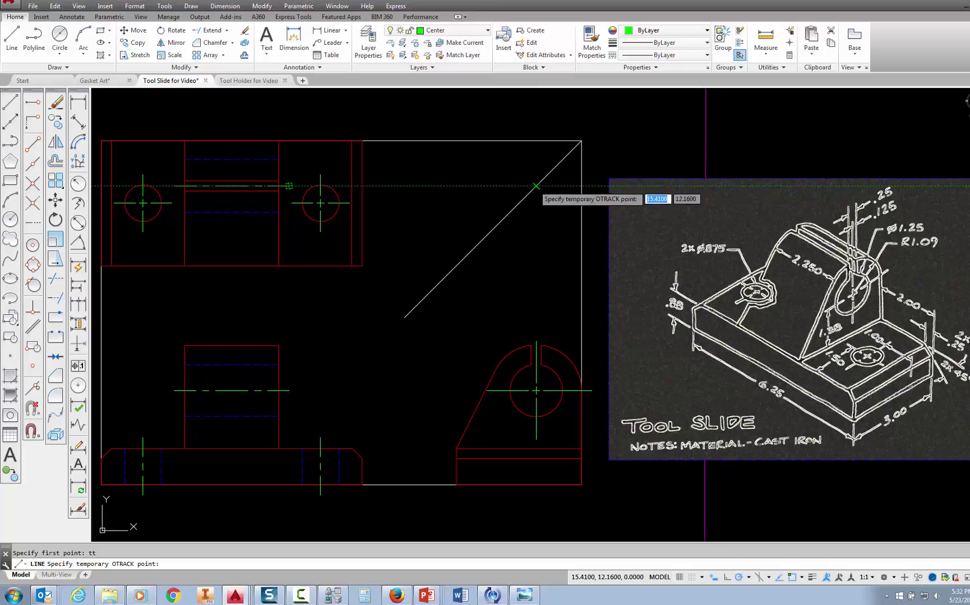
left_click(536, 185)
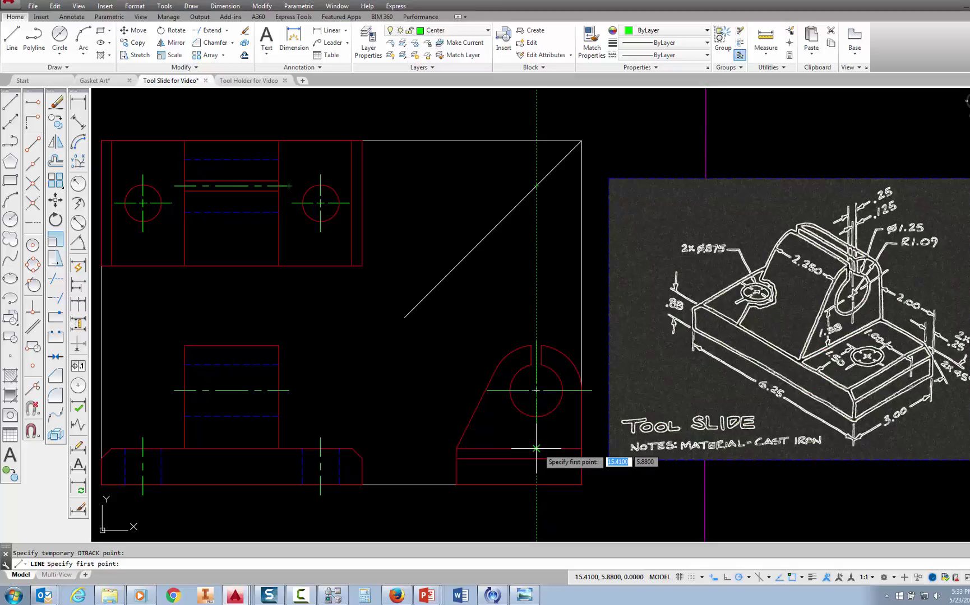
key("Escape")
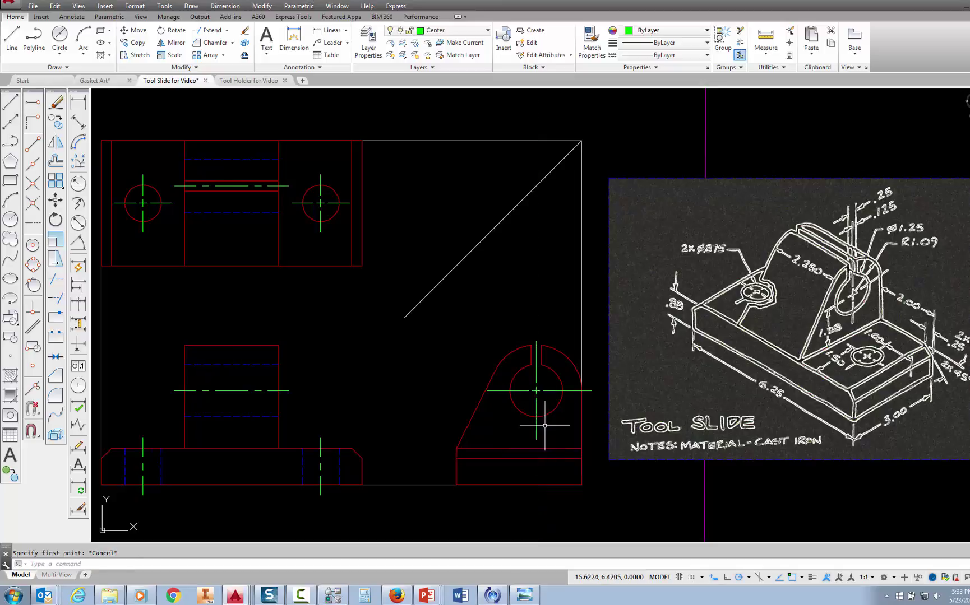
left_click(19, 41)
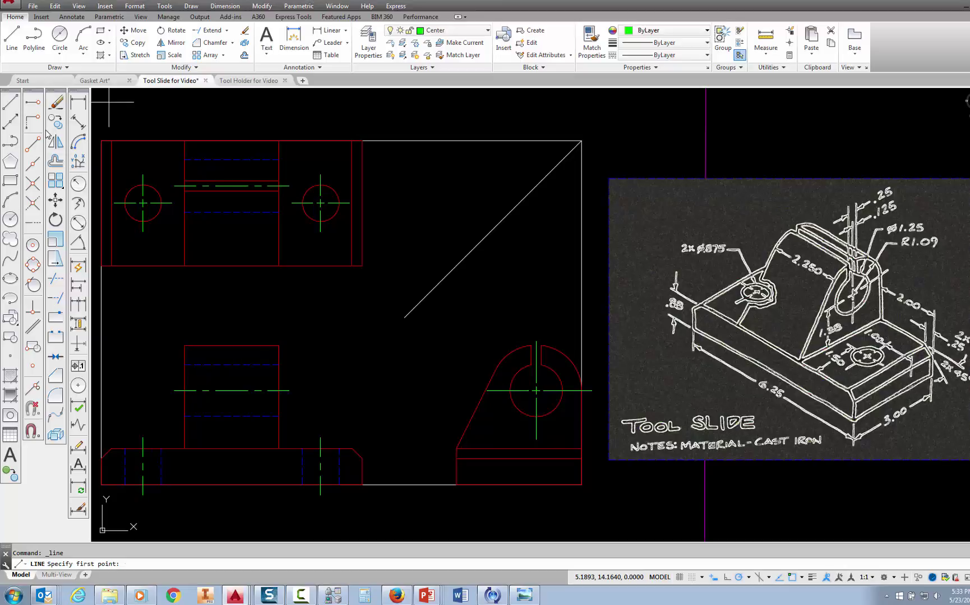
type("tt")
key("Return")
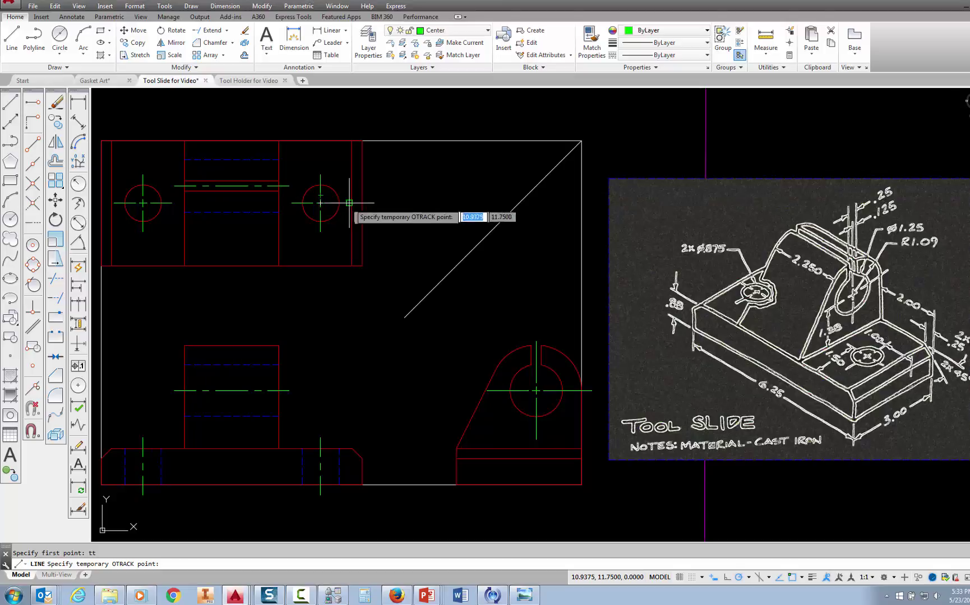
left_click(519, 203)
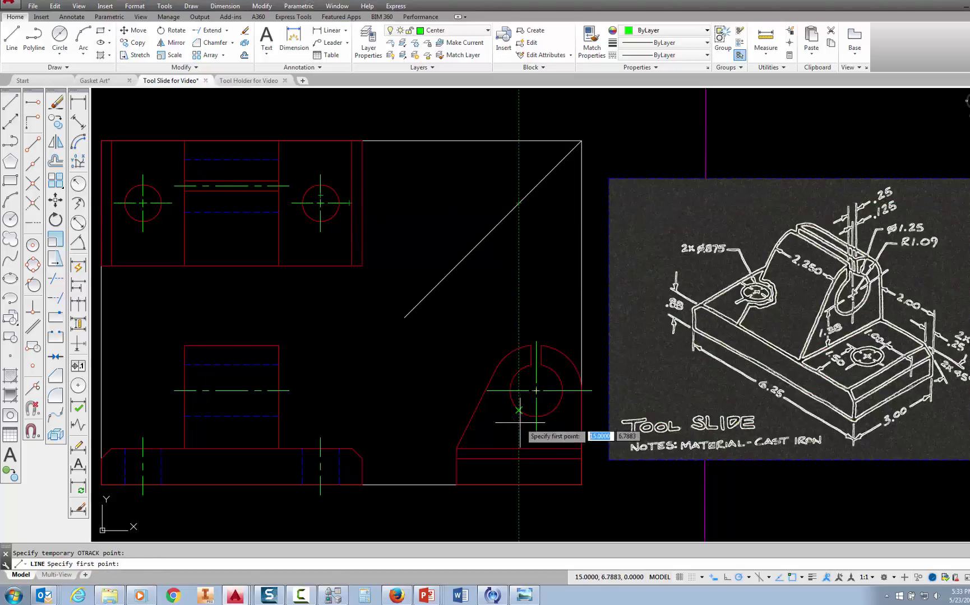
left_click(519, 485)
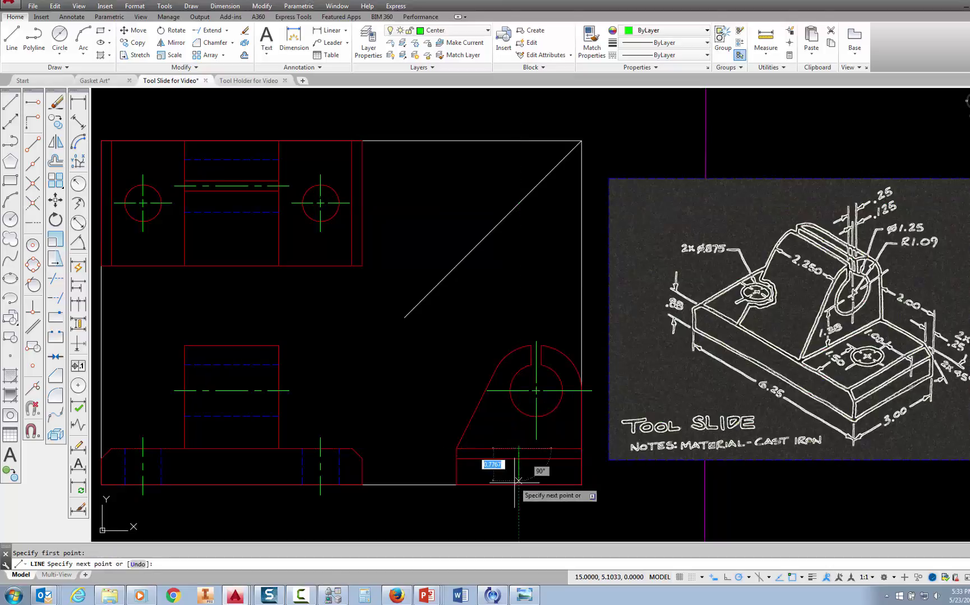
key("Escape")
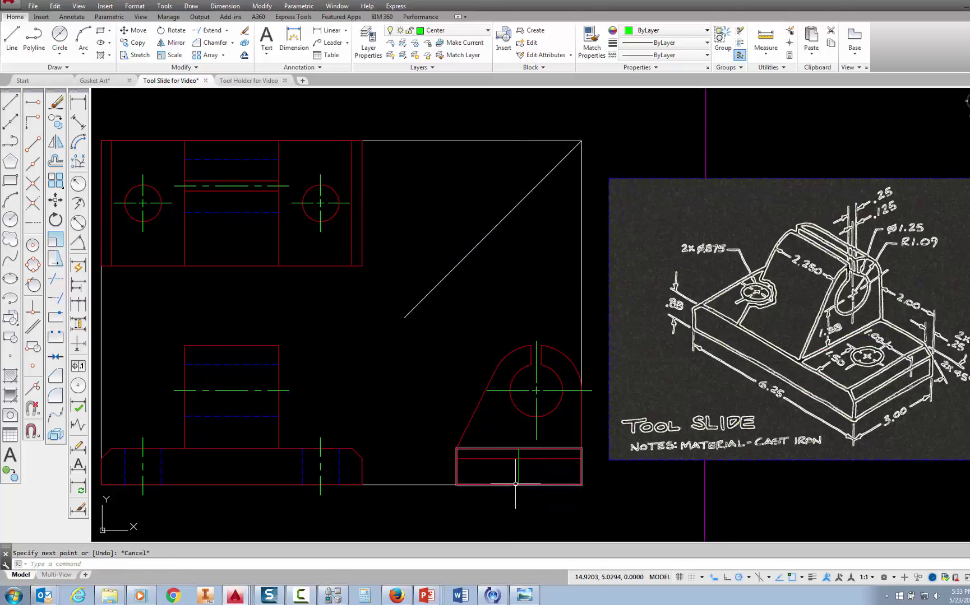
Step: Stretch the side-view centerline 0.25 beyond both the top and bottom faces
left_click(519, 472)
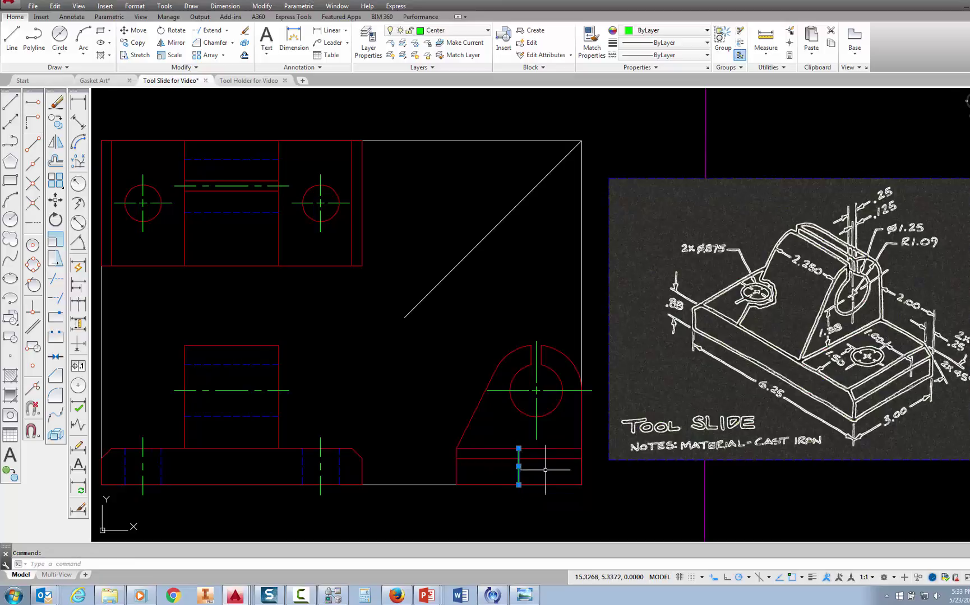
left_click(519, 449)
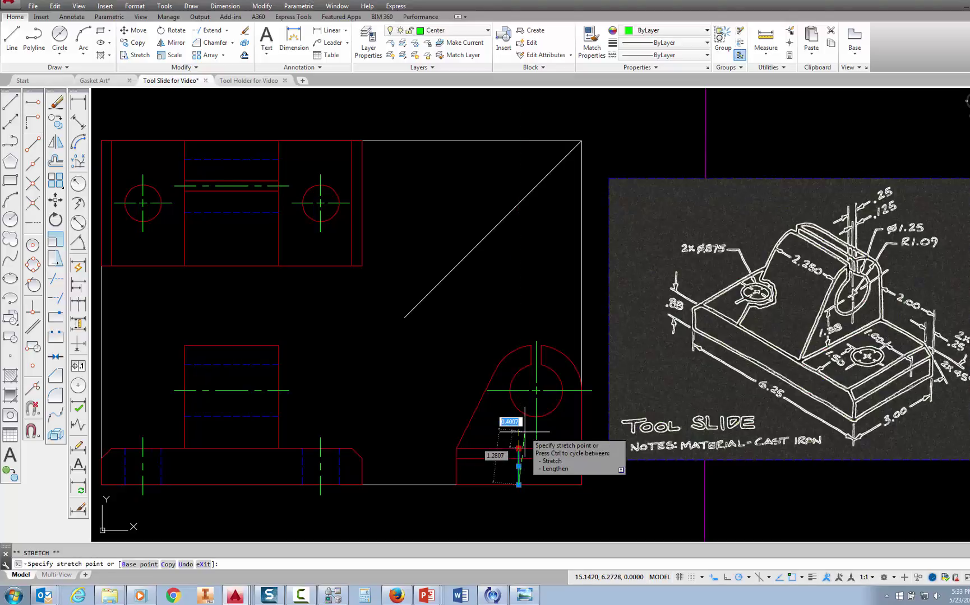
key("Return")
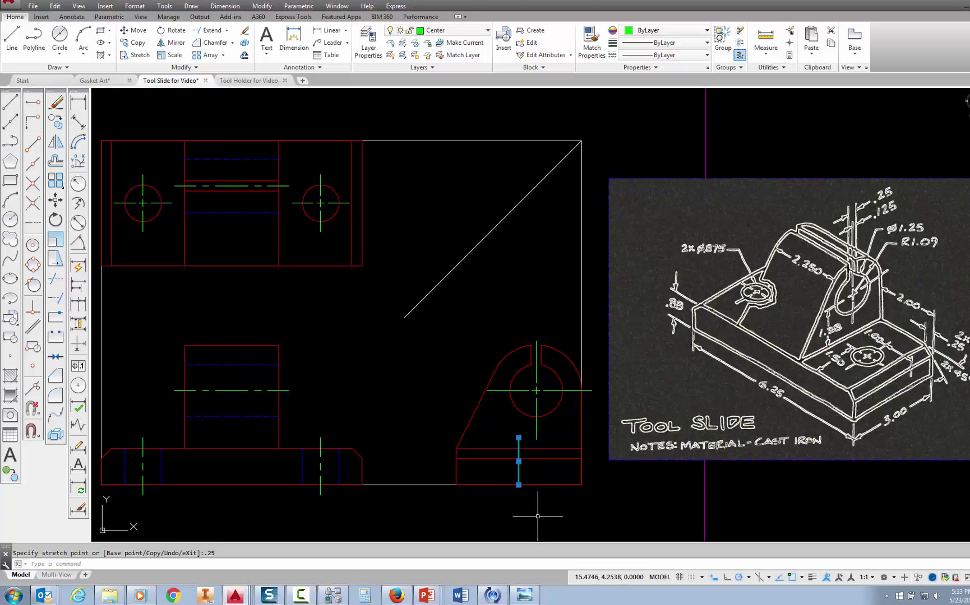
left_click(518, 485)
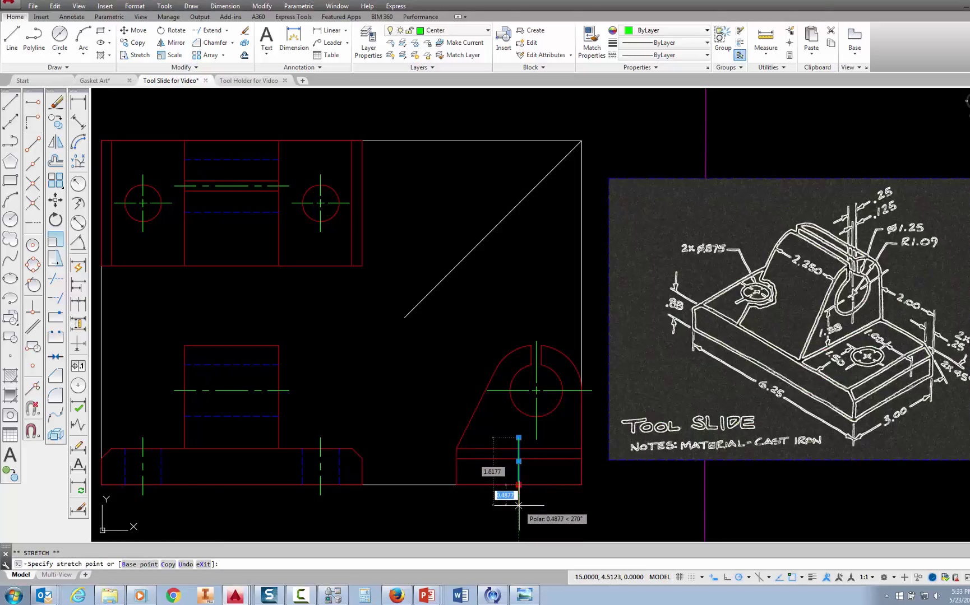
type(".25")
key("Return")
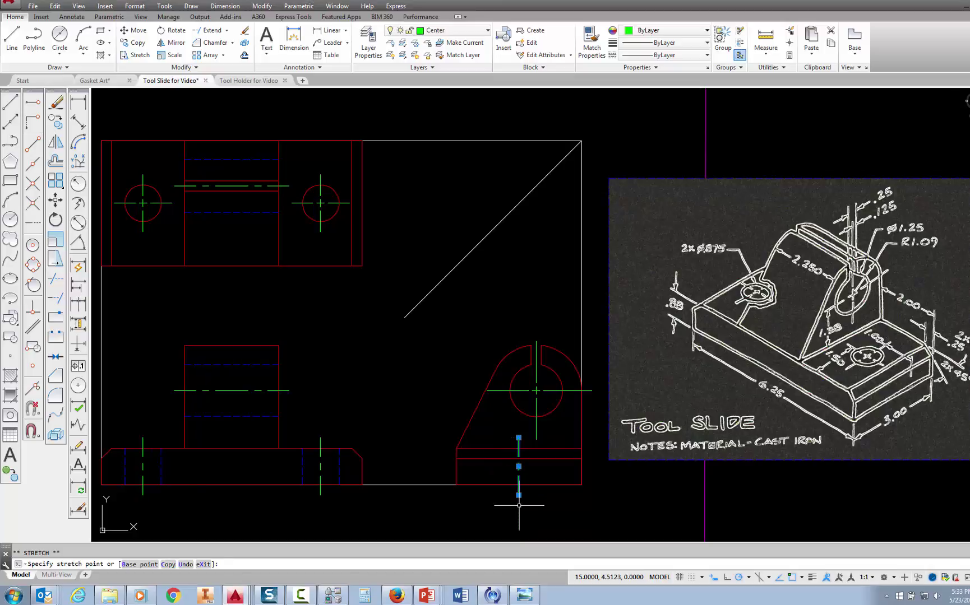
key("Escape")
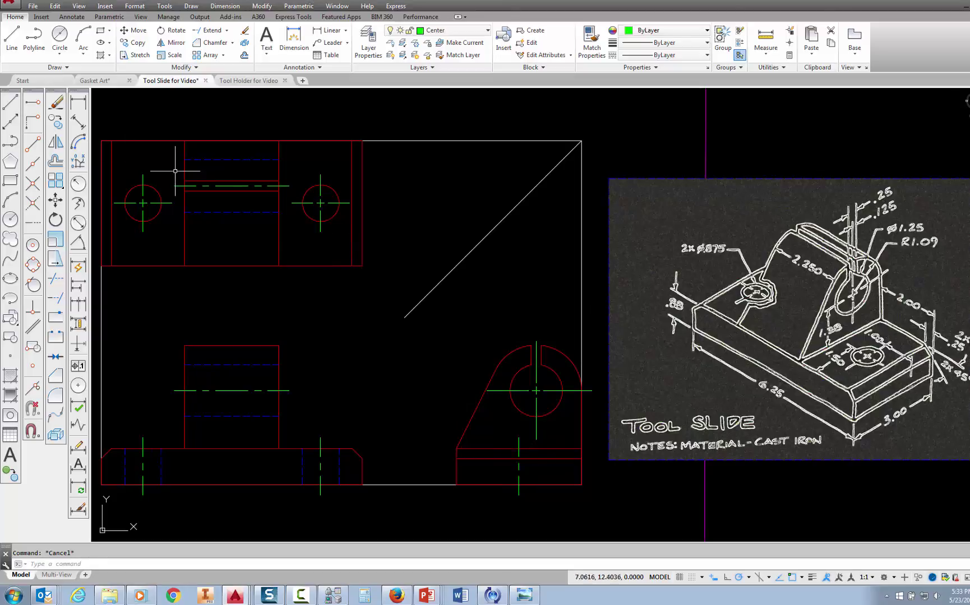
Step: Make Hidden the current layer, draw a trial projected line off the miter, then delete it
left_click(488, 33)
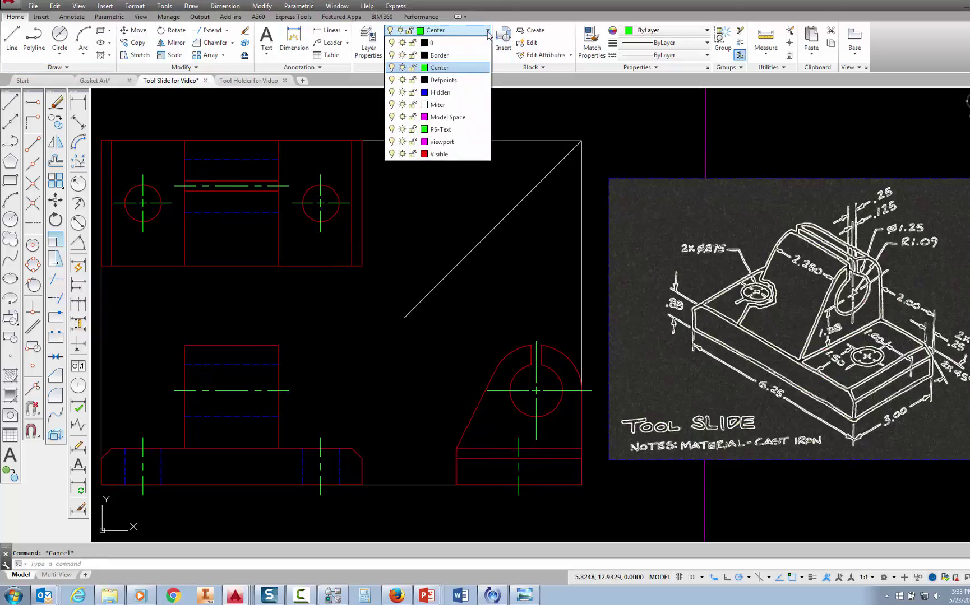
left_click(439, 92)
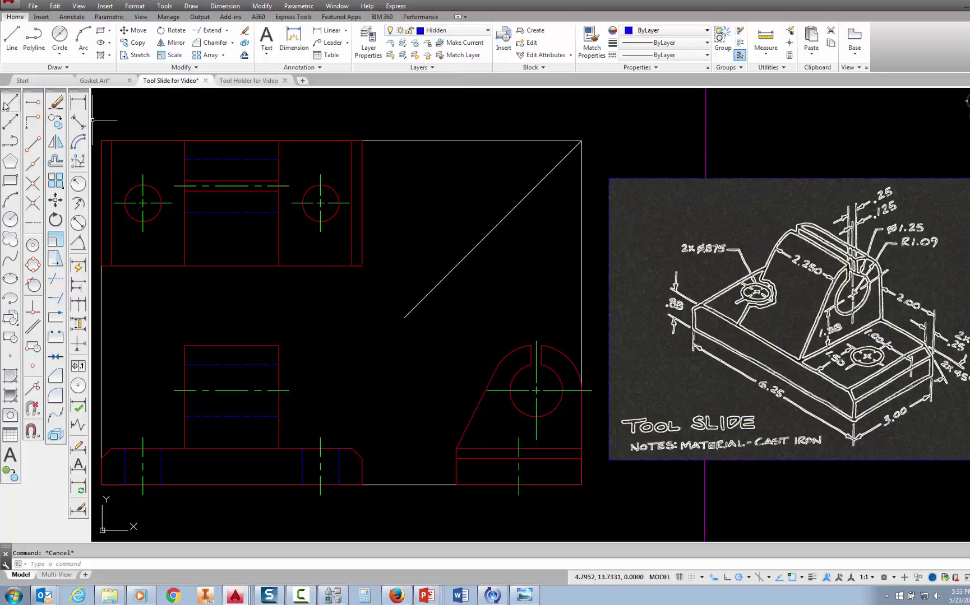
left_click(11, 45)
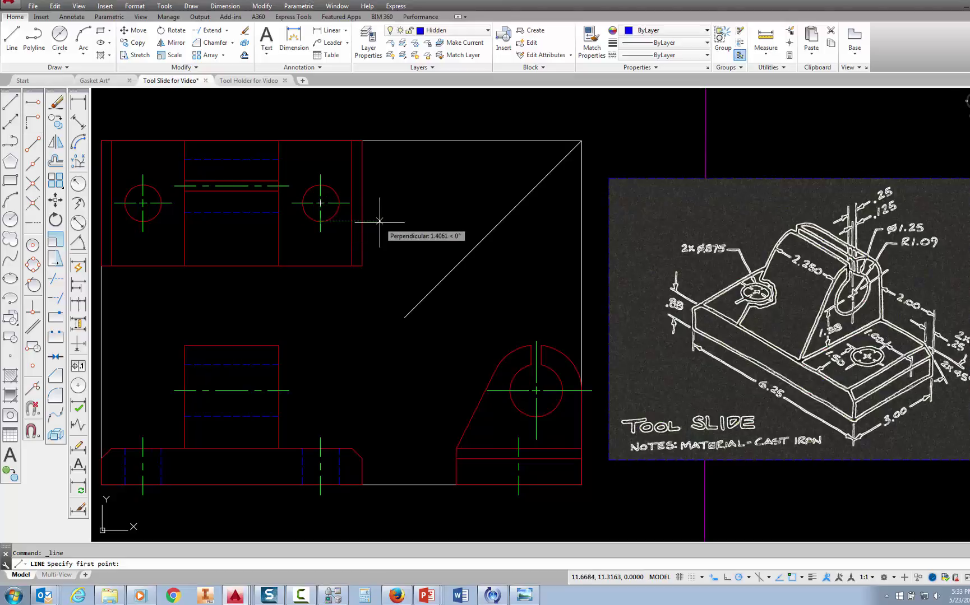
left_click(501, 221)
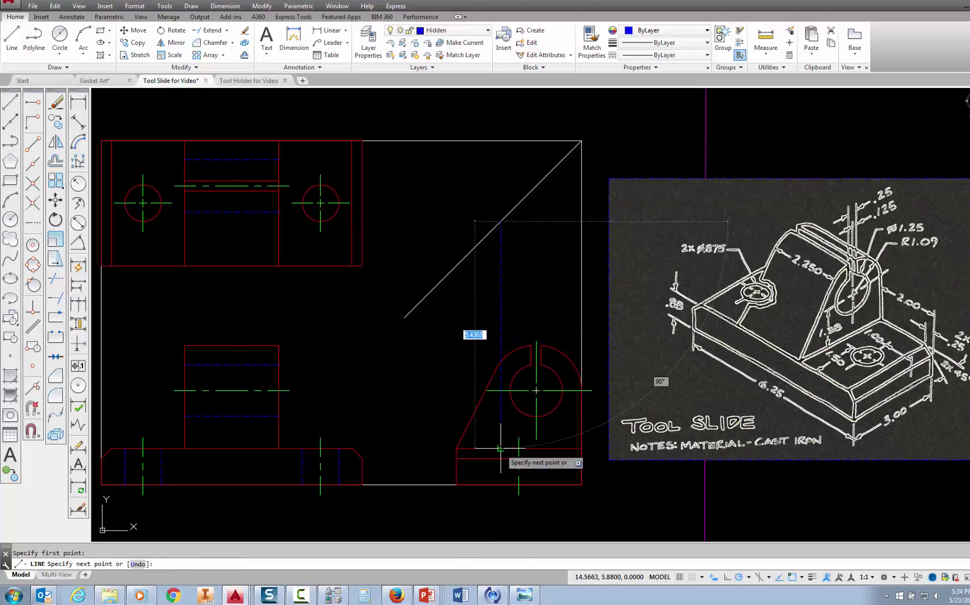
left_click(500, 485)
left_click(501, 450)
key("Escape")
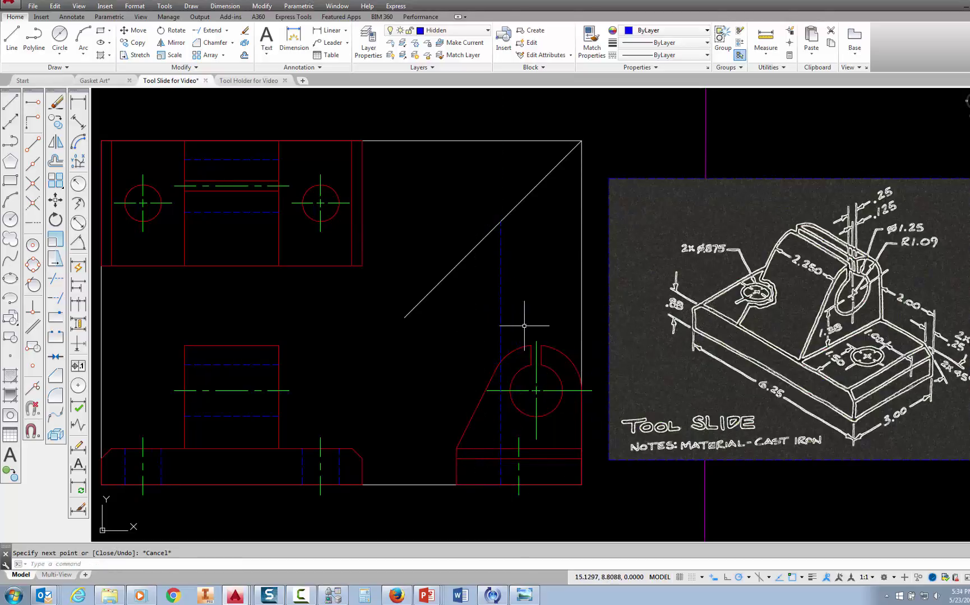
left_click(535, 298)
key("Delete")
Step: Project the top-view hole's bottom quadrant via the miter into a hidden line on the side-view base
left_click(12, 50)
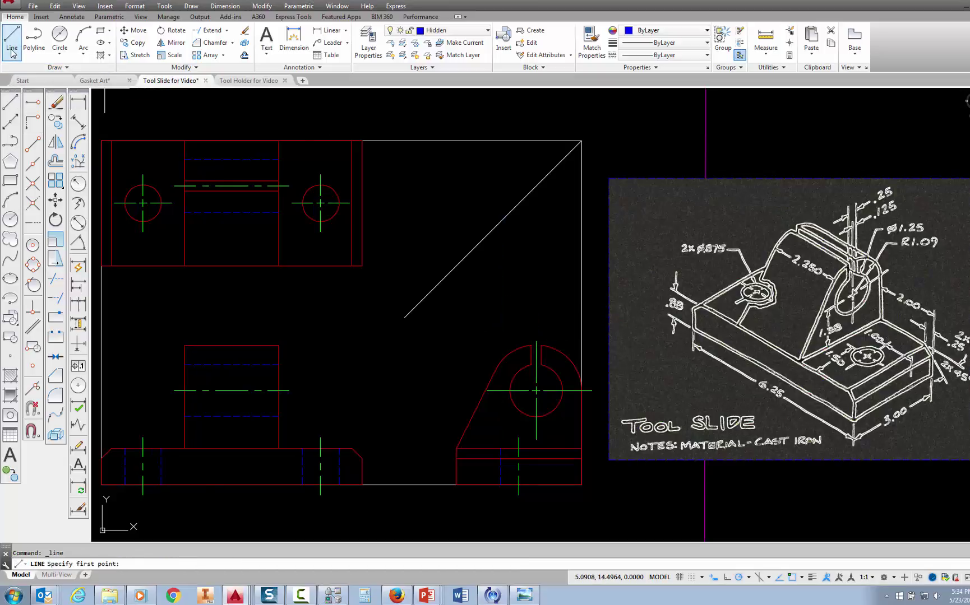
left_click(33, 102)
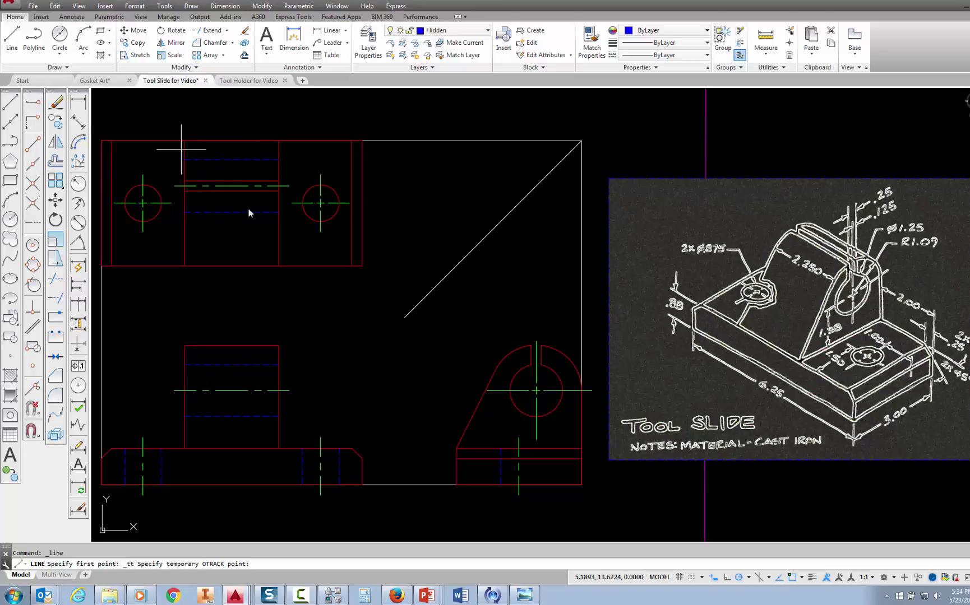
left_click(320, 221)
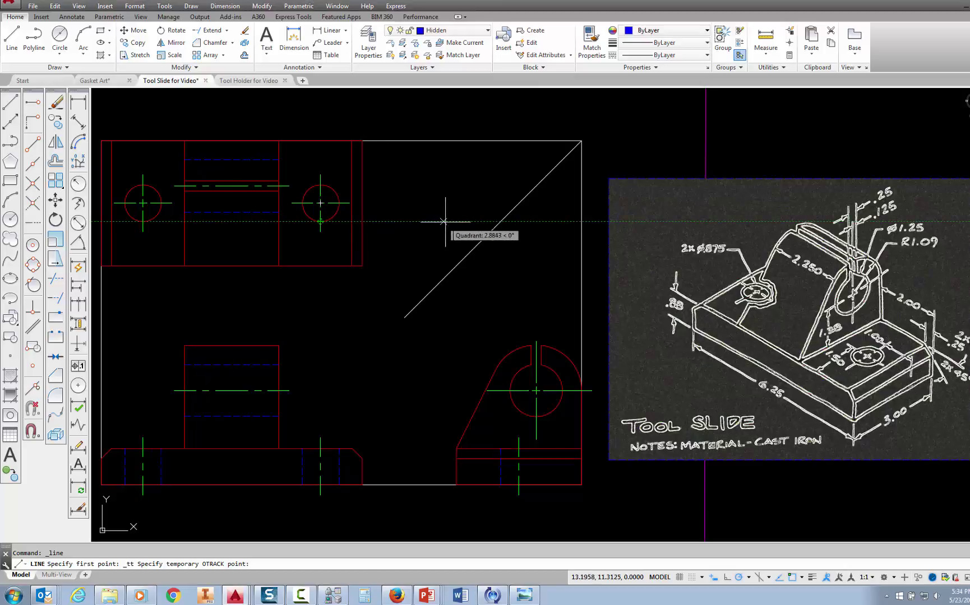
left_click(501, 221)
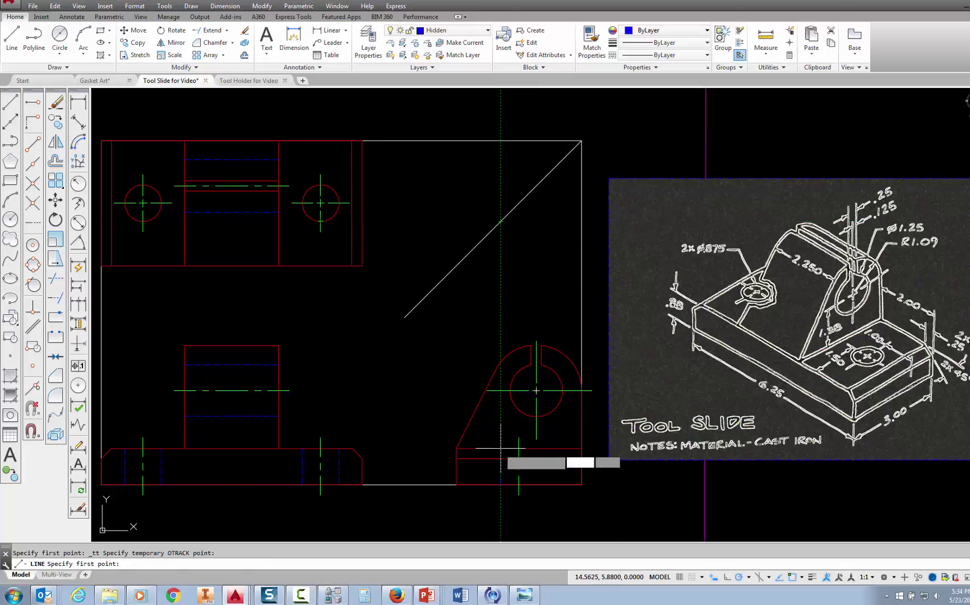
left_click(500, 485)
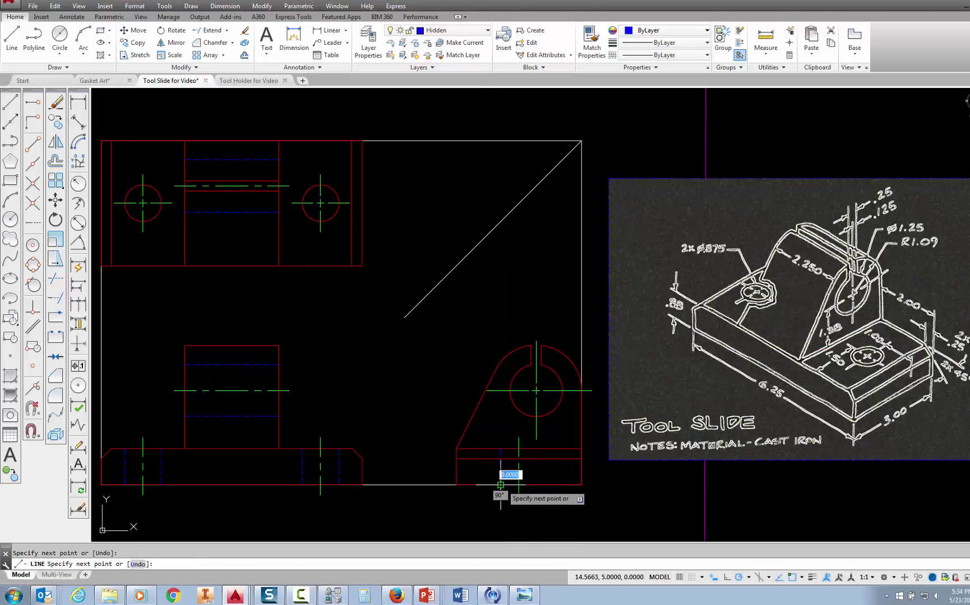
left_click(501, 449)
key("Escape")
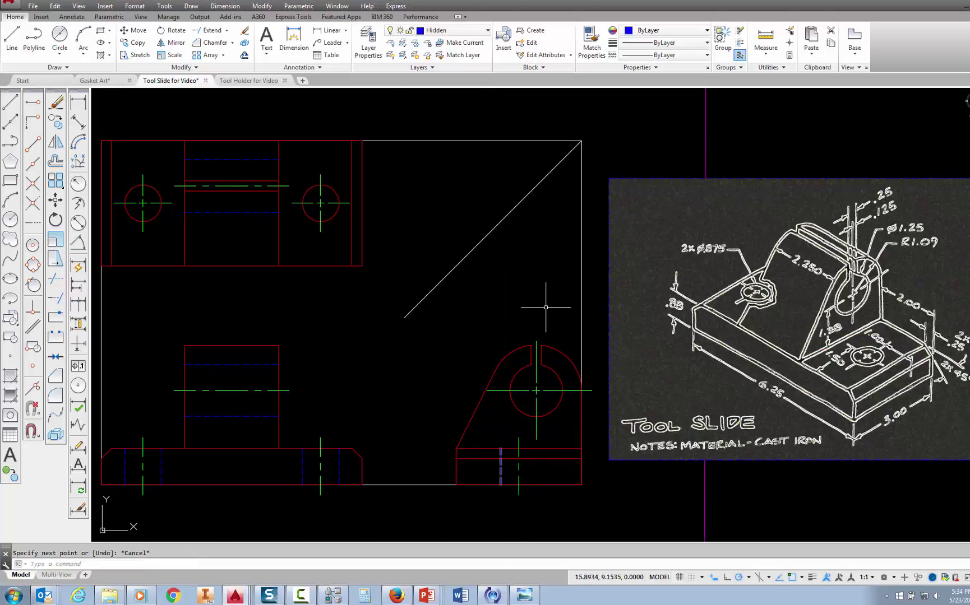
Step: Abandon a further tracked line and erase the misplaced hidden lines from the side-view base
left_click(11, 35)
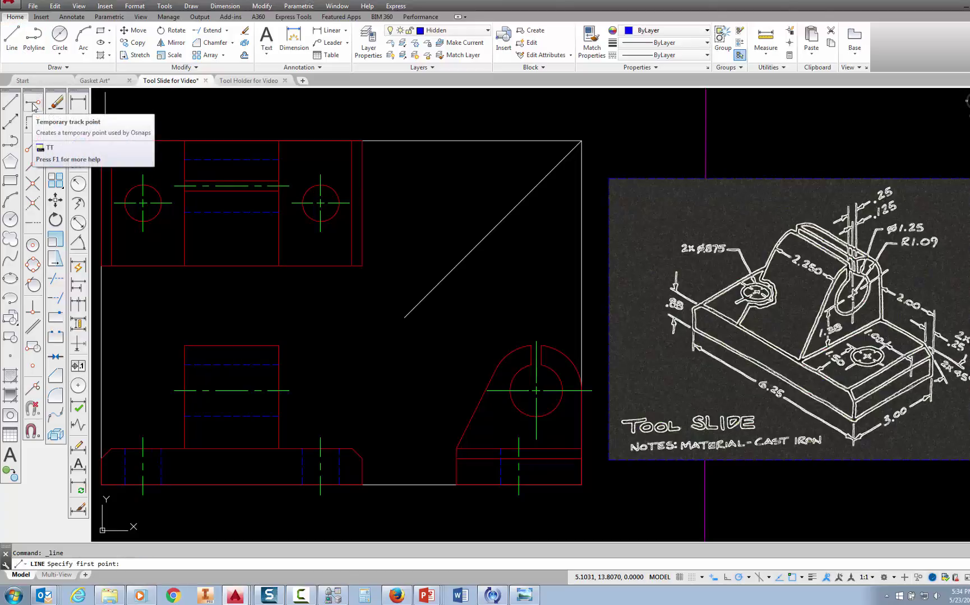
left_click(33, 104)
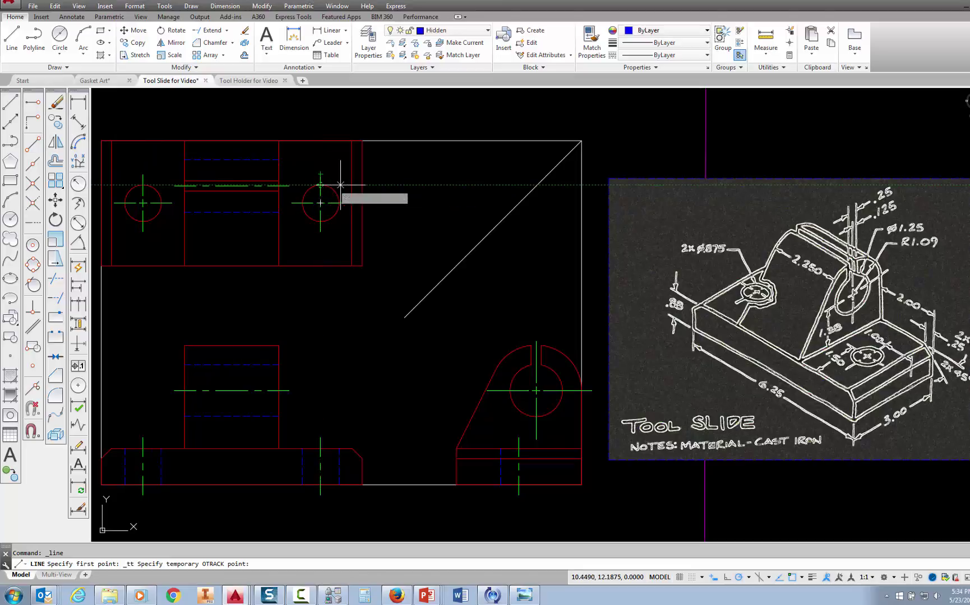
left_click(537, 184)
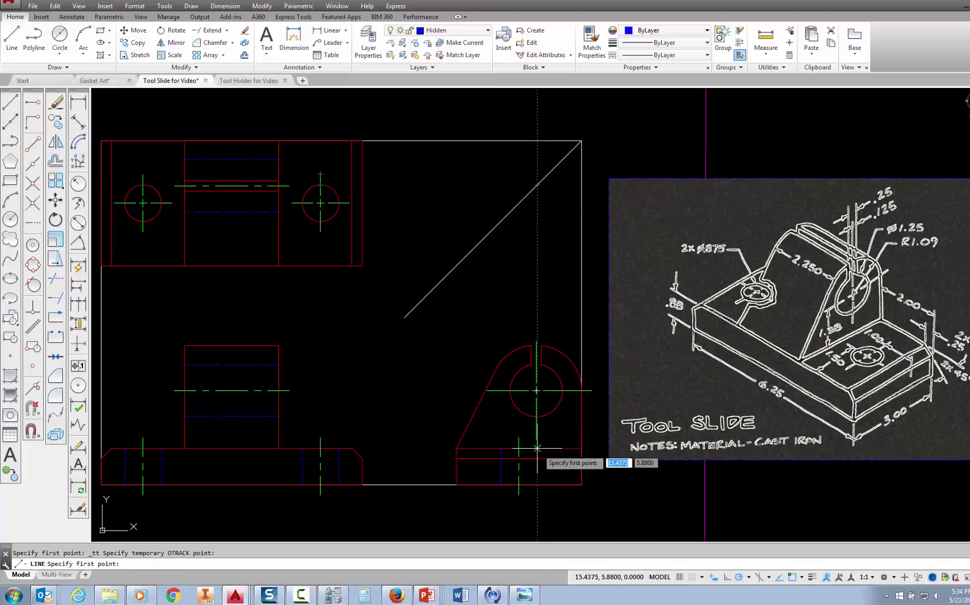
left_click(537, 485)
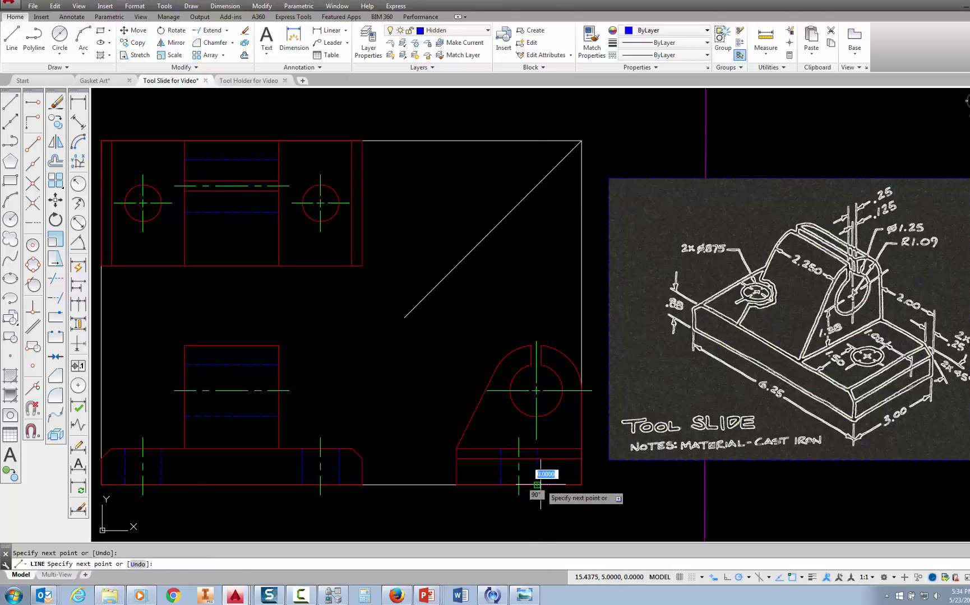
key("Escape")
scroll(552, 457, "up", 2)
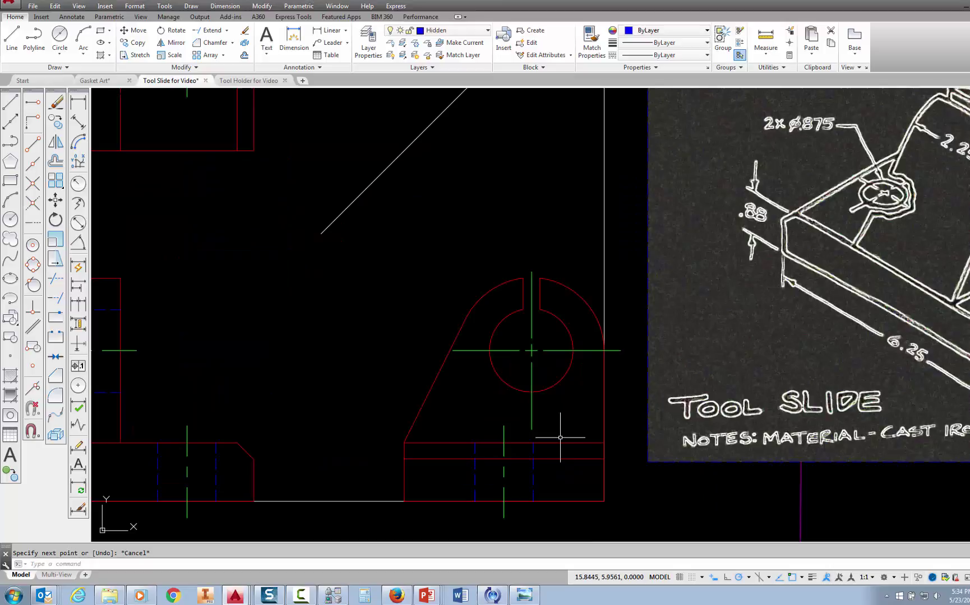
scroll(552, 457, "down", 2)
mouse_move(562, 436)
middle_mouse_down()
mouse_move(573, 428)
mouse_move(576, 443)
middle_mouse_up()
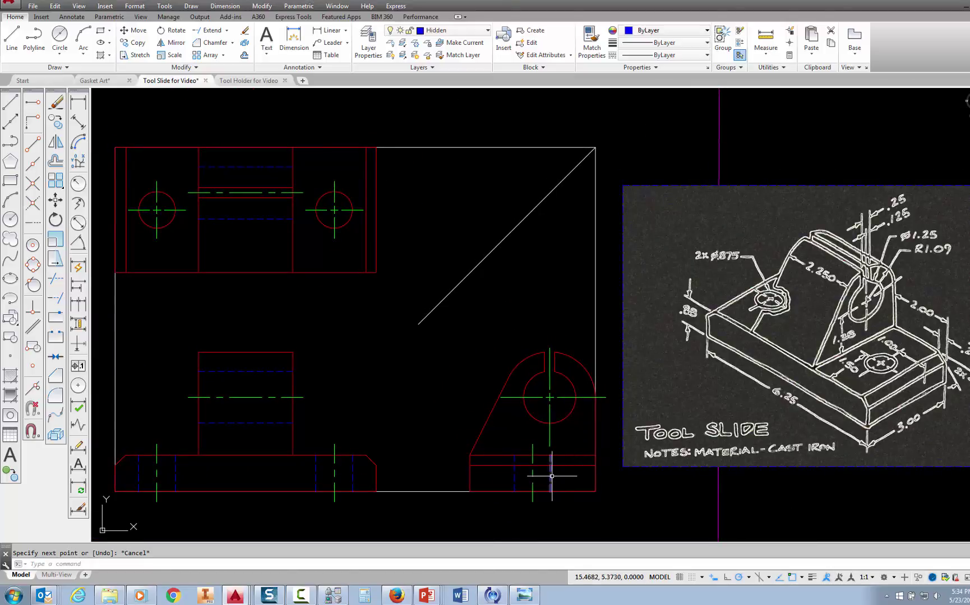
left_click(551, 472)
left_click(514, 481)
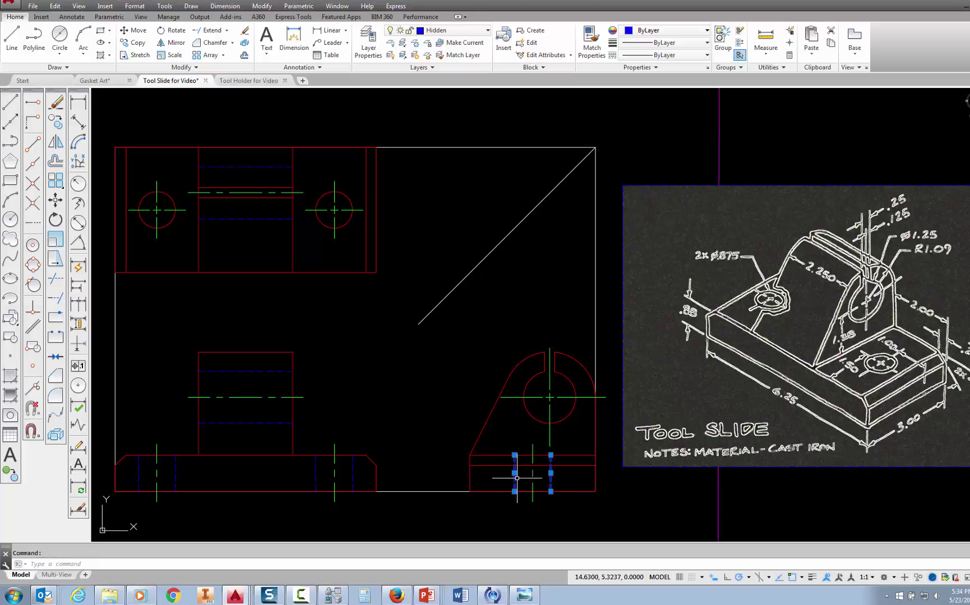
key("Delete")
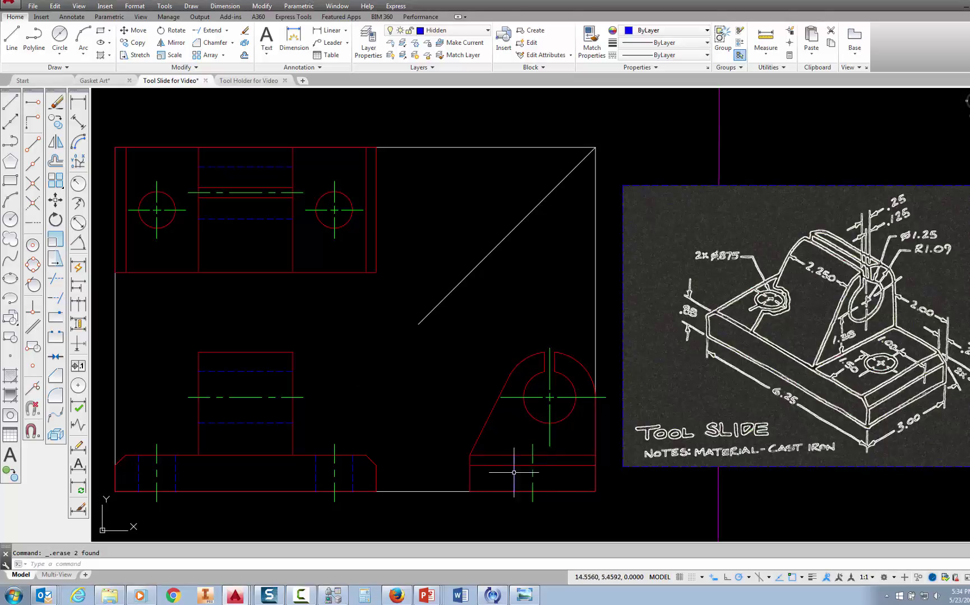
key("Delete")
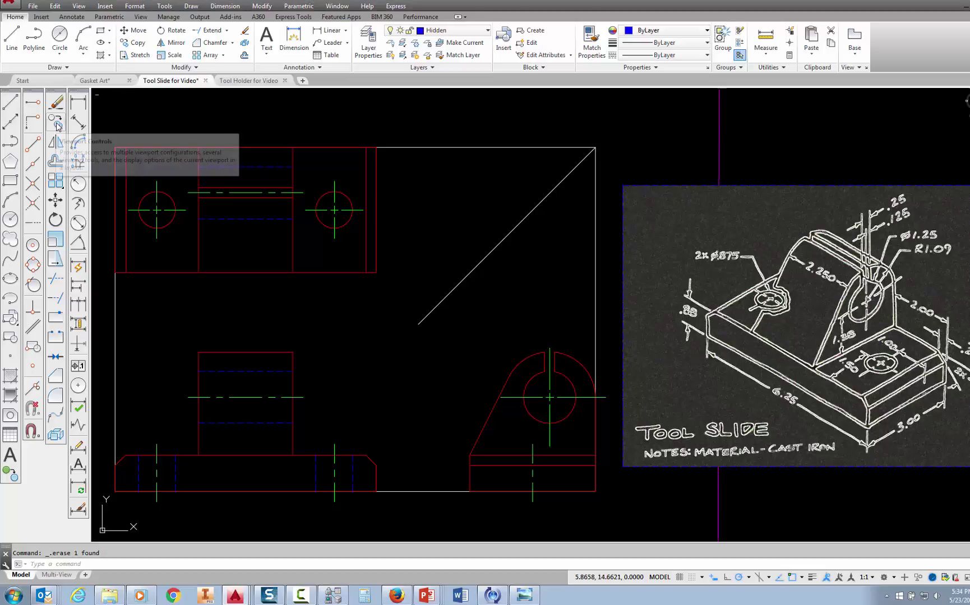
Step: Copy the front hole's two hidden lines from its centerline onto the side view's centerline
left_click(137, 43)
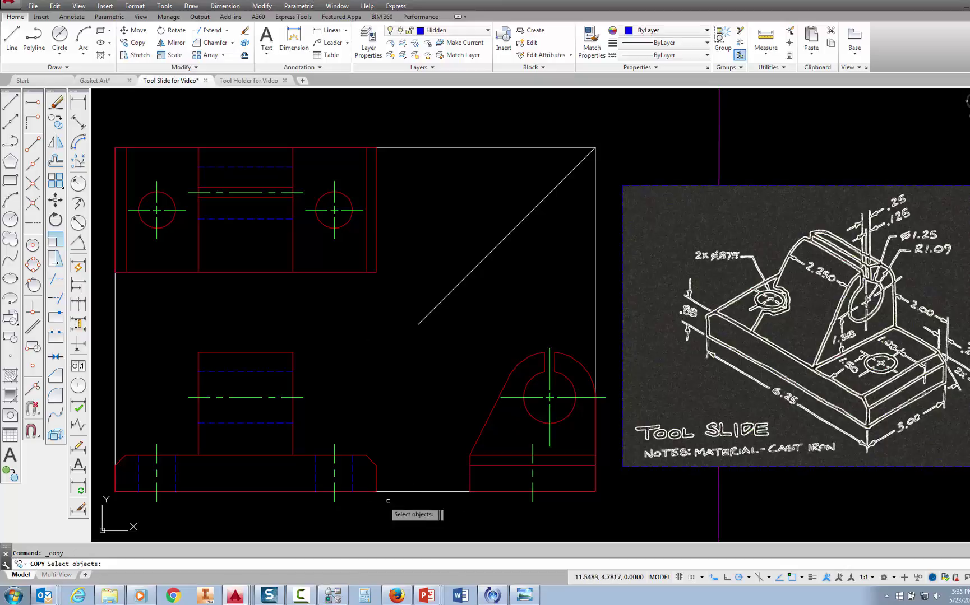
left_click(316, 473)
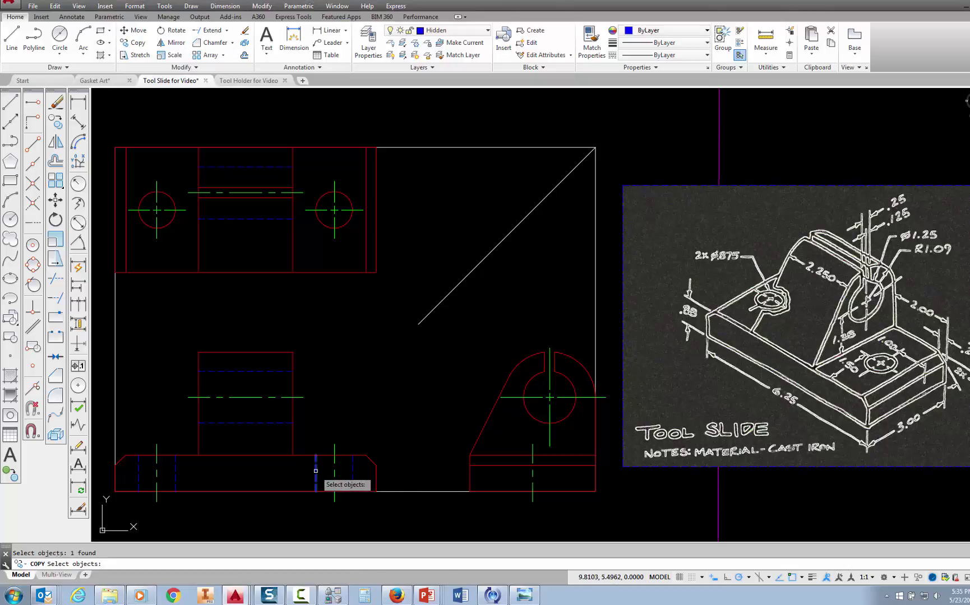
left_click(353, 474)
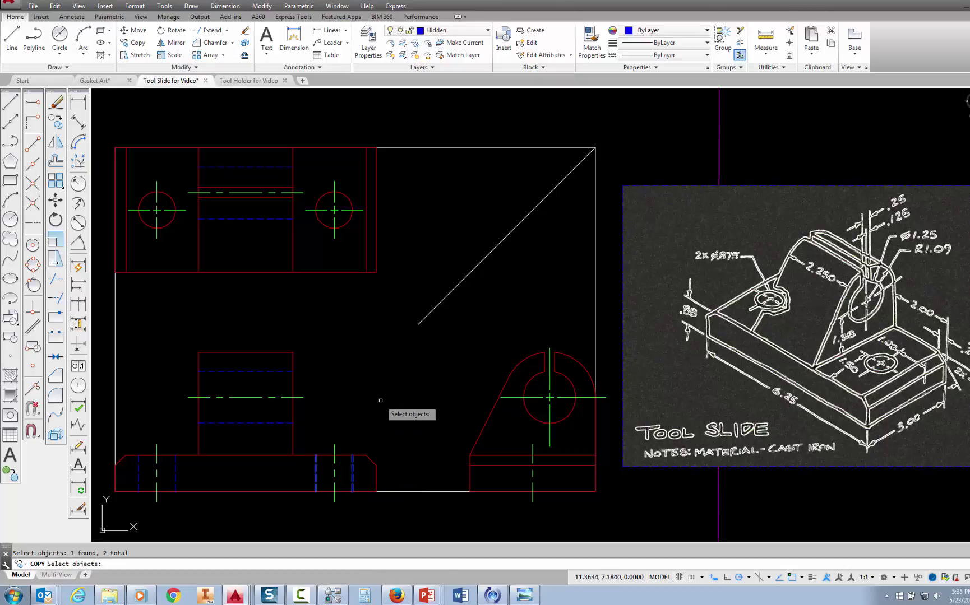
key("Return")
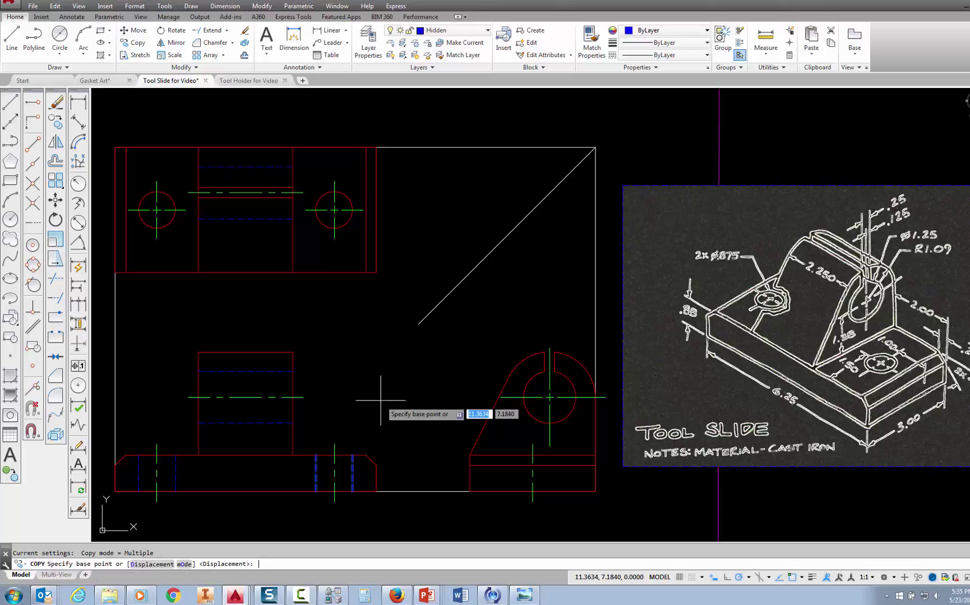
left_click(334, 456)
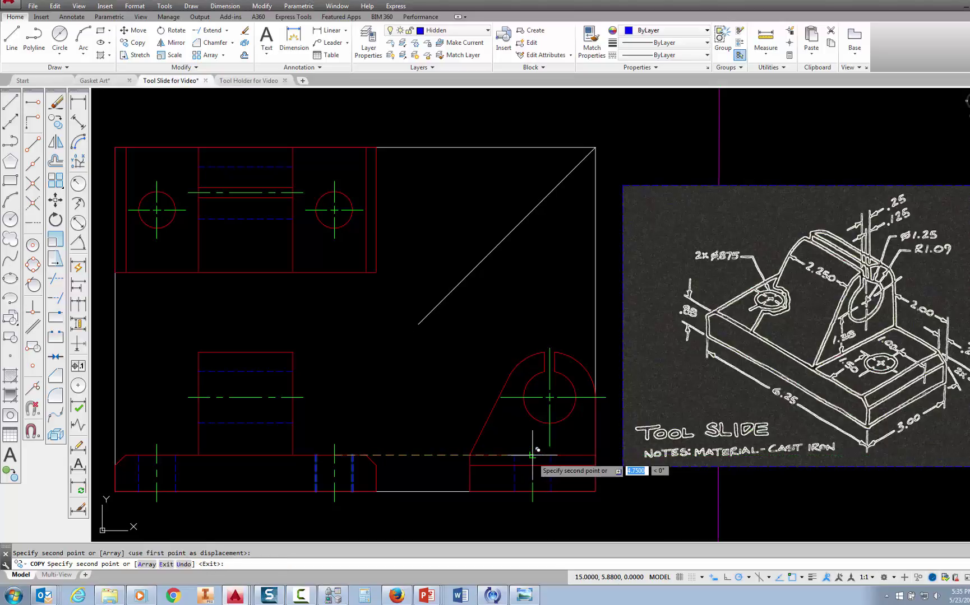
left_click(532, 455)
key("Escape")
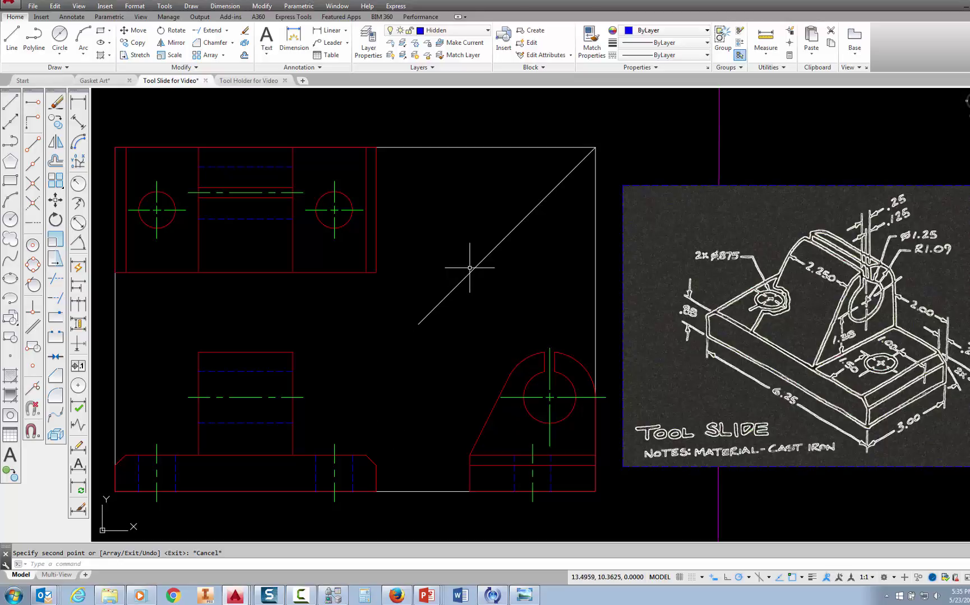
Step: Turn off the Miter layer to hide the miter diagonal and construction lines
left_click(488, 30)
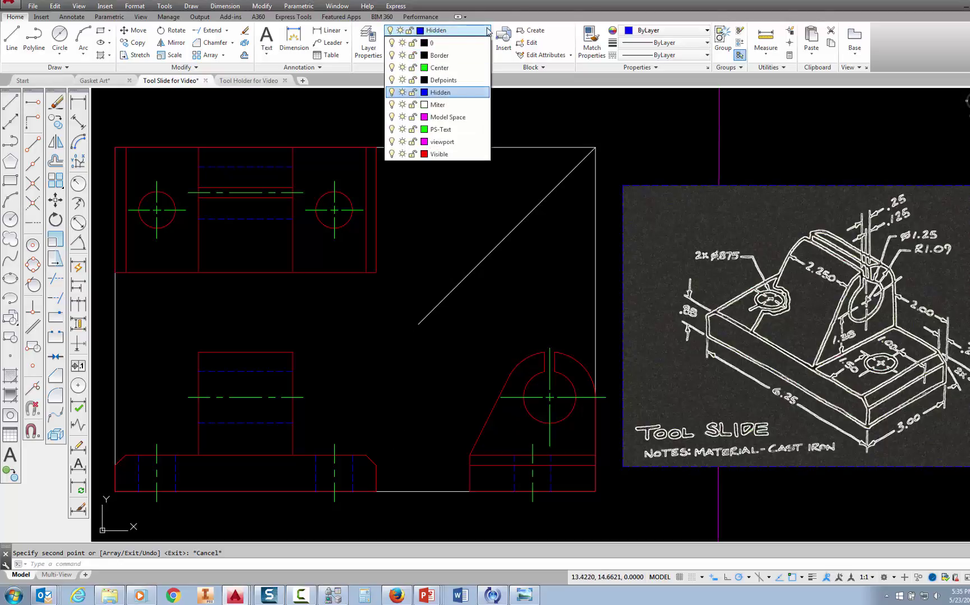
left_click(392, 109)
left_click(482, 331)
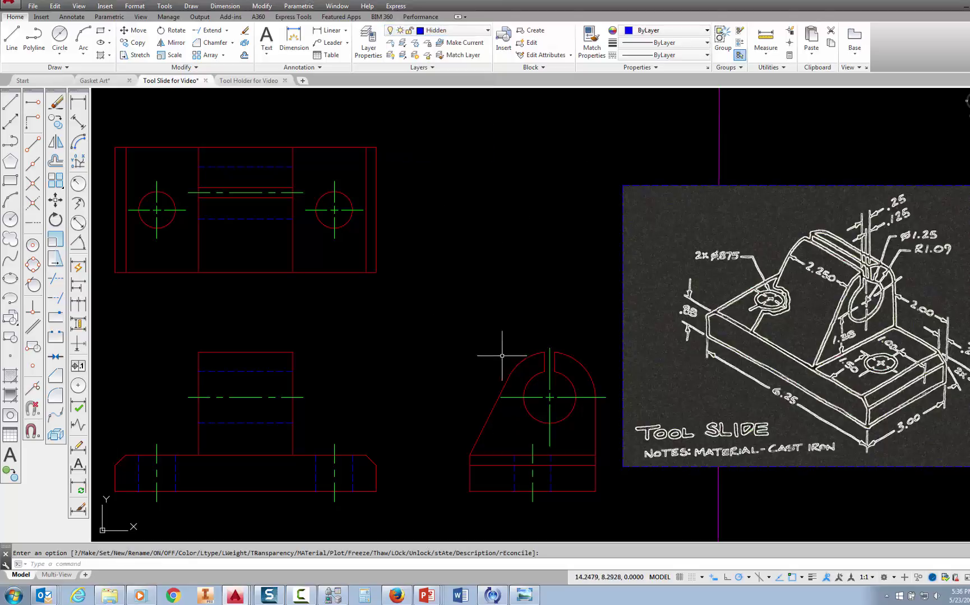